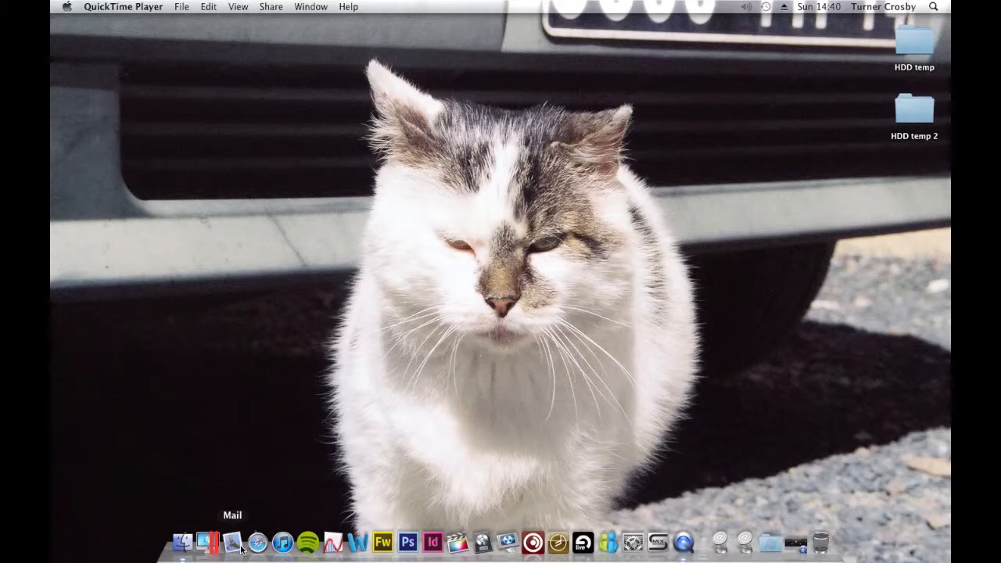
Open Safari to view the Apple home page and quit the browser.
{"action": "left_click", "coordinate": [246, 489]}
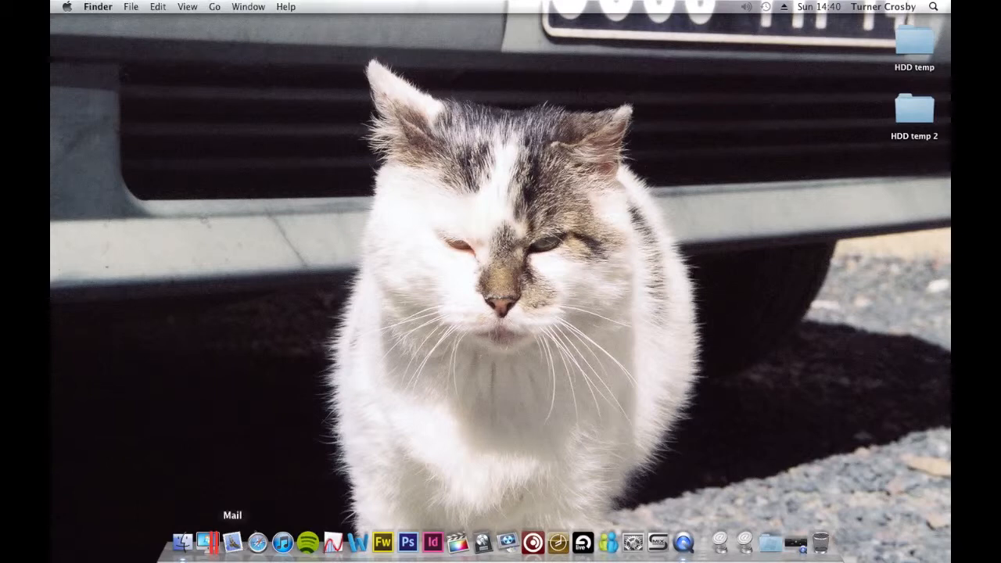
{"action": "left_click", "coordinate": [258, 542]}
{"action": "key", "text": "F3"}
{"action": "left_click", "coordinate": [252, 226]}
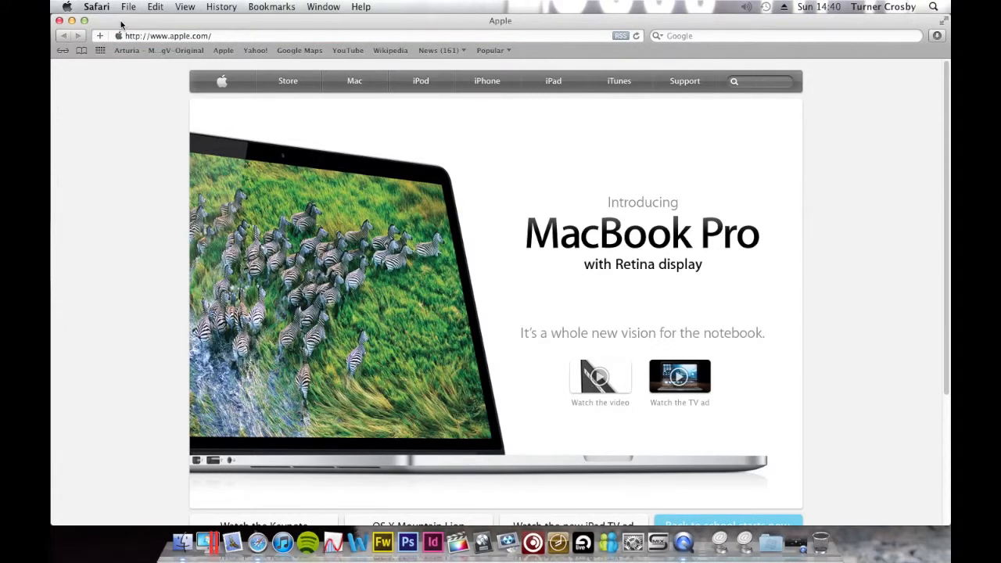
{"action": "left_click", "coordinate": [97, 6]}
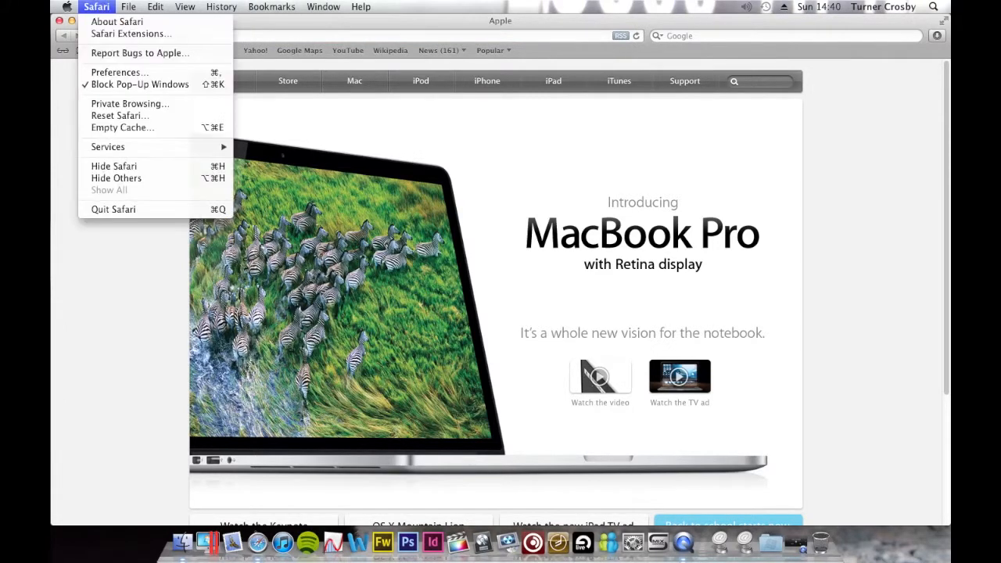
{"action": "left_click", "coordinate": [114, 209]}
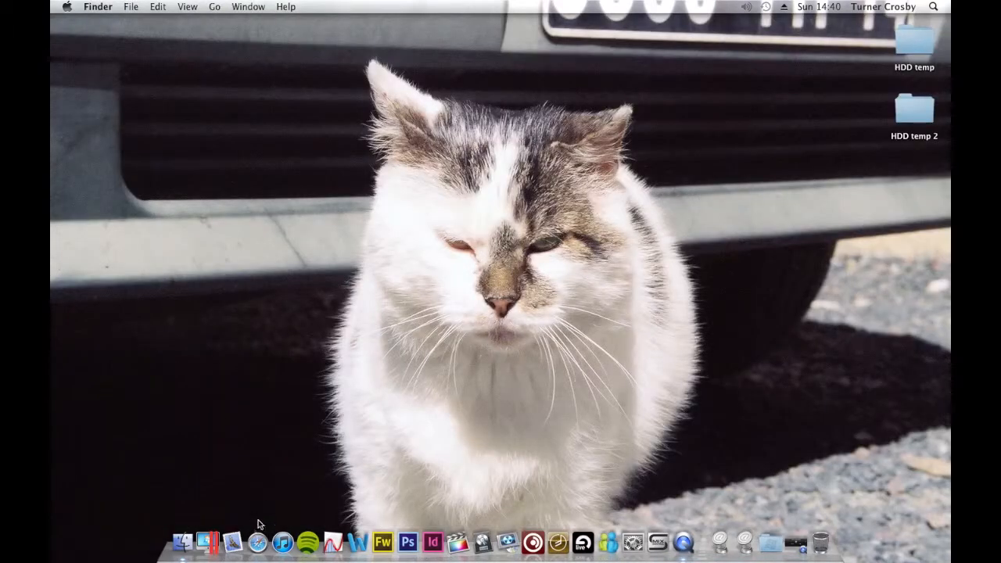
Open iTunes to look over the album grid in the music library, and quit it.
{"action": "left_click", "coordinate": [282, 547]}
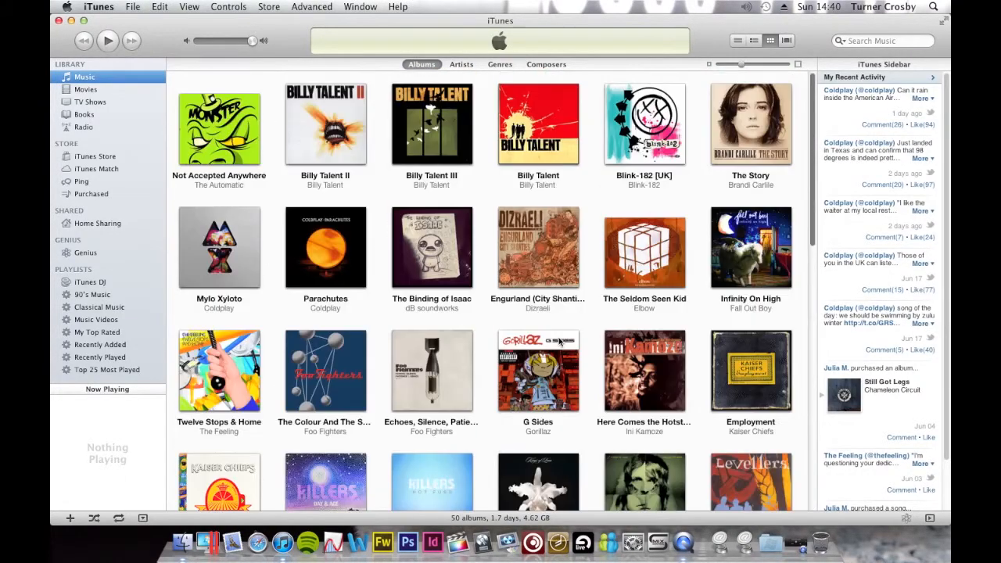
{"action": "mouse_move", "coordinate": [559, 341]}
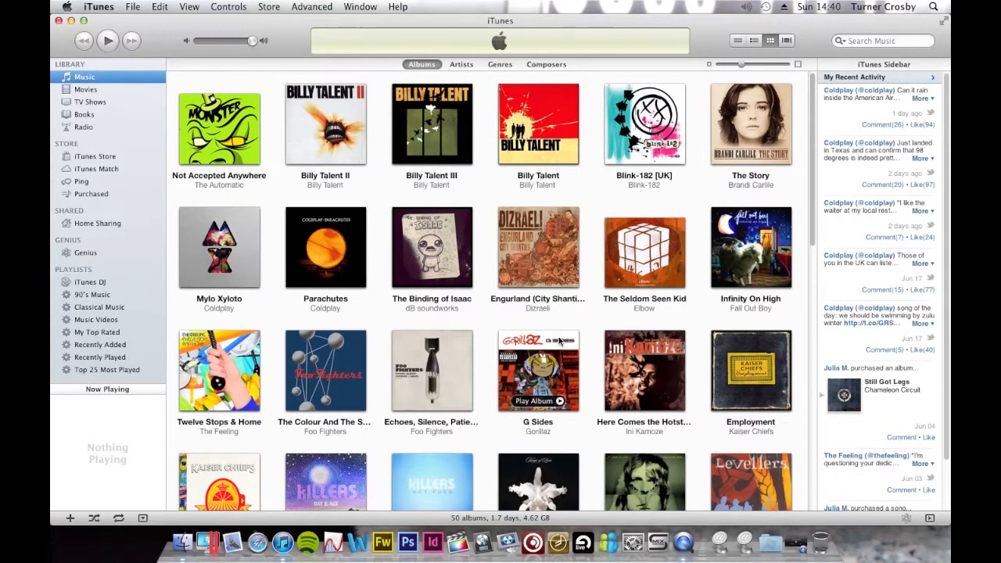
{"action": "mouse_move", "coordinate": [433, 109]}
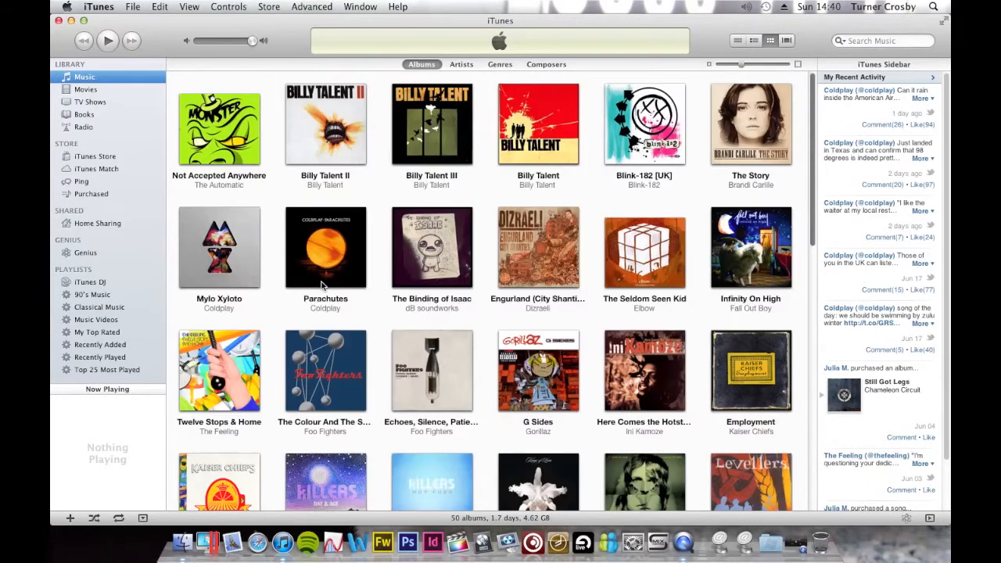
{"action": "left_click", "coordinate": [98, 6]}
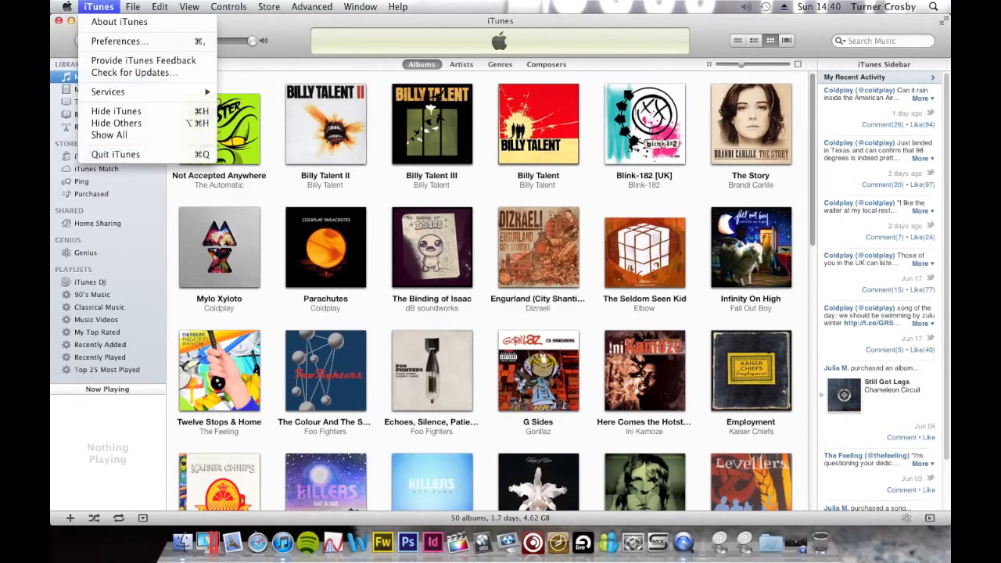
{"action": "left_click", "coordinate": [125, 157]}
Open Spotify and browse through the What's New page.
{"action": "left_click", "coordinate": [308, 543]}
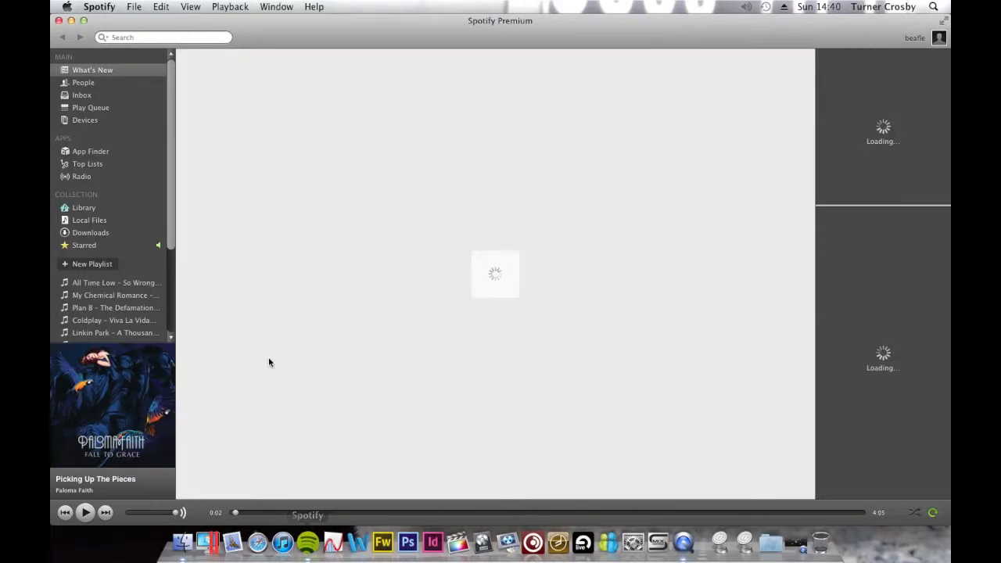
{"action": "left_click", "coordinate": [119, 71]}
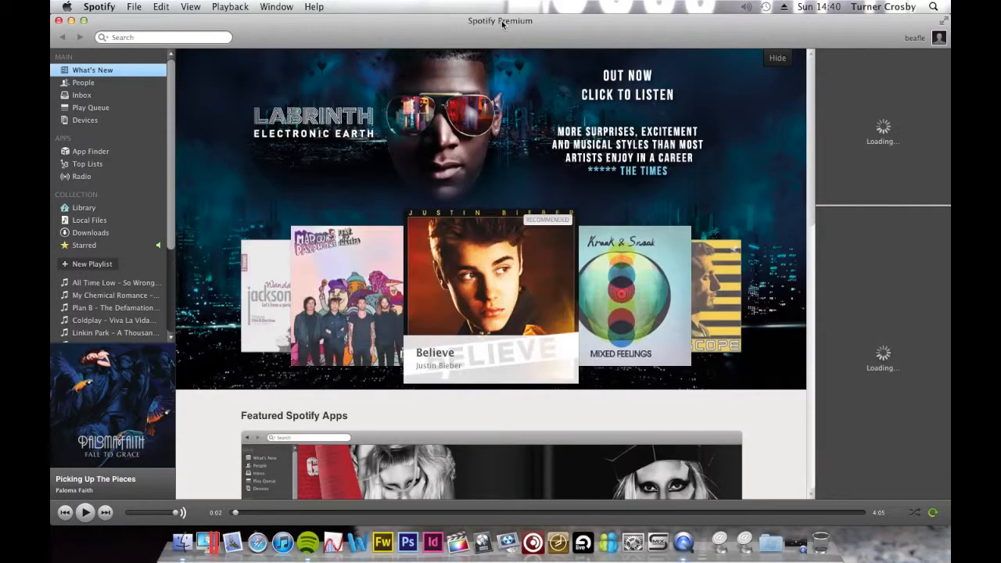
{"action": "scroll", "coordinate": [118, 237], "scroll_direction": "down", "scroll_amount": 2}
{"action": "scroll", "coordinate": [141, 258], "scroll_direction": "down", "scroll_amount": 5}
{"action": "scroll", "coordinate": [142, 258], "scroll_direction": "up", "scroll_amount": 5}
{"action": "scroll", "coordinate": [141, 258], "scroll_direction": "up", "scroll_amount": 2}
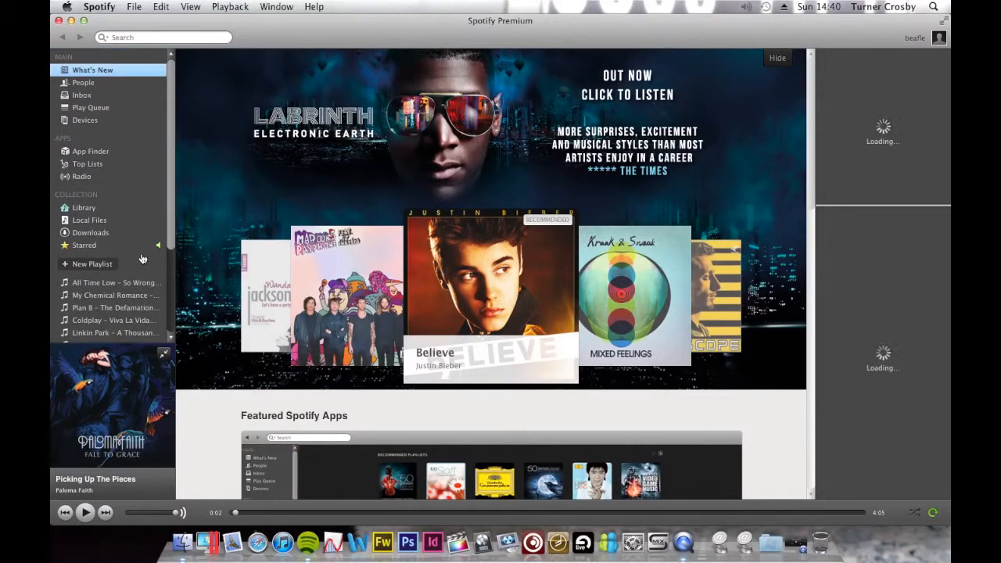
View the Starred track list in Spotify and return to the What's New page.
{"action": "scroll", "coordinate": [99, 258], "scroll_direction": "down", "scroll_amount": 1}
{"action": "left_click", "coordinate": [90, 245]}
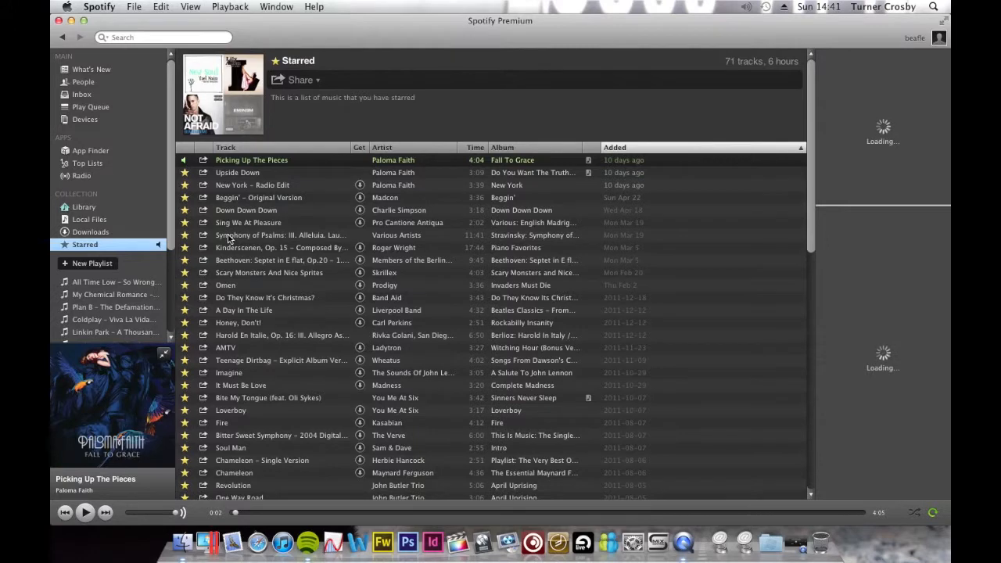
{"action": "left_click", "coordinate": [101, 71]}
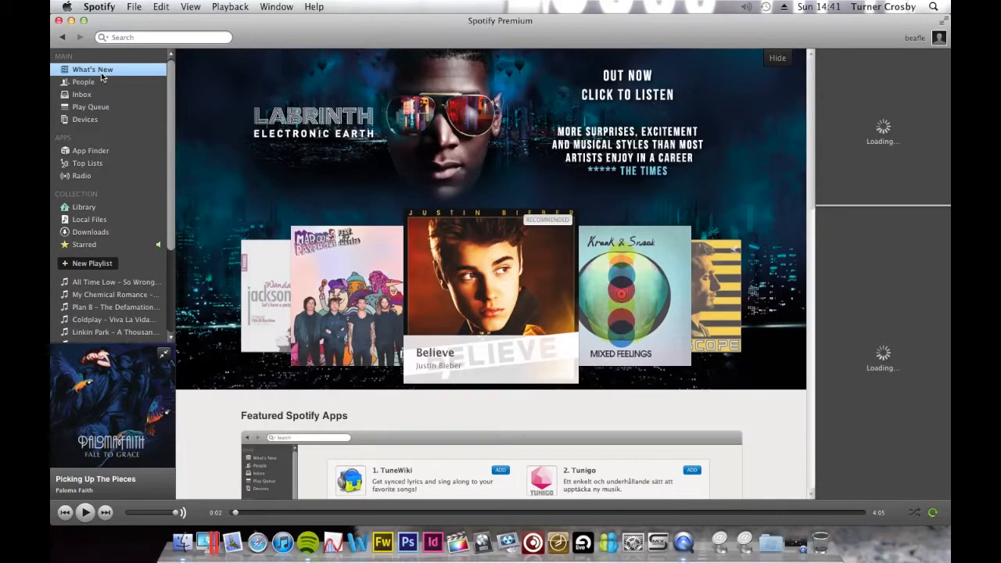
Shrink the large now-playing album artwork below the playlists and quit Spotify.
{"action": "left_click", "coordinate": [164, 354]}
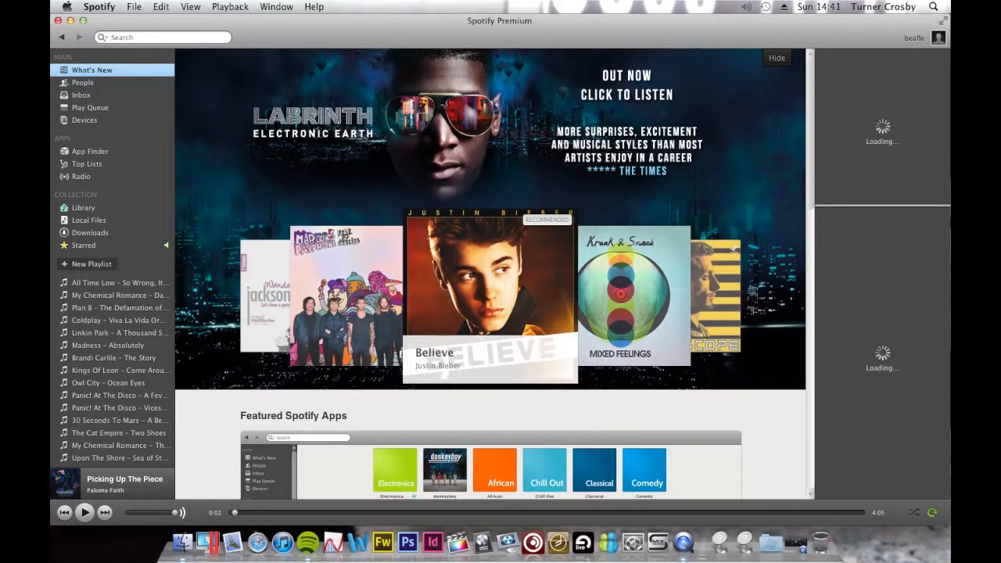
{"action": "left_click", "coordinate": [103, 6]}
{"action": "left_click", "coordinate": [112, 146]}
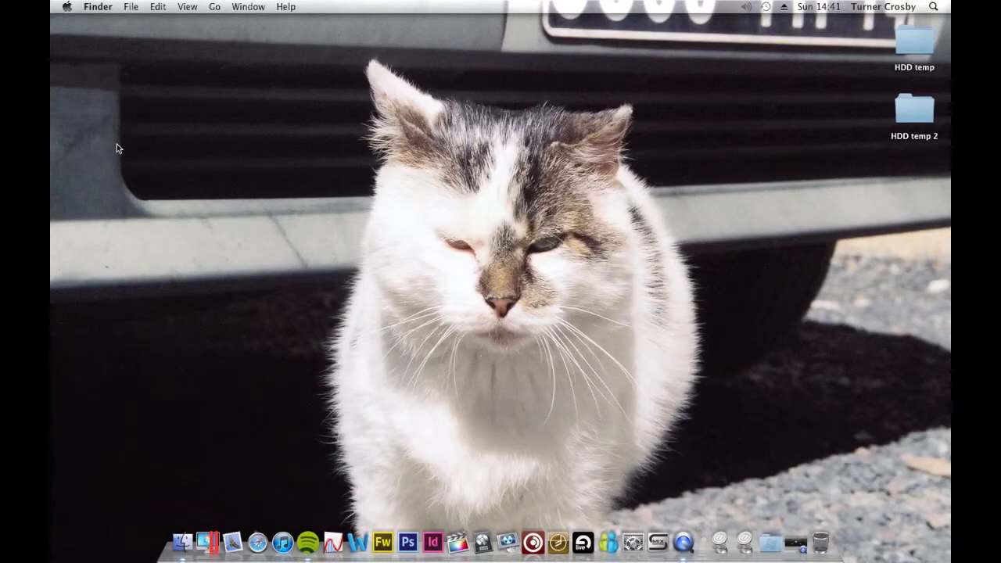
Launch Autograph at the Advanced level and plot the equation y=sinx on the graph page.
{"action": "left_click", "coordinate": [329, 547]}
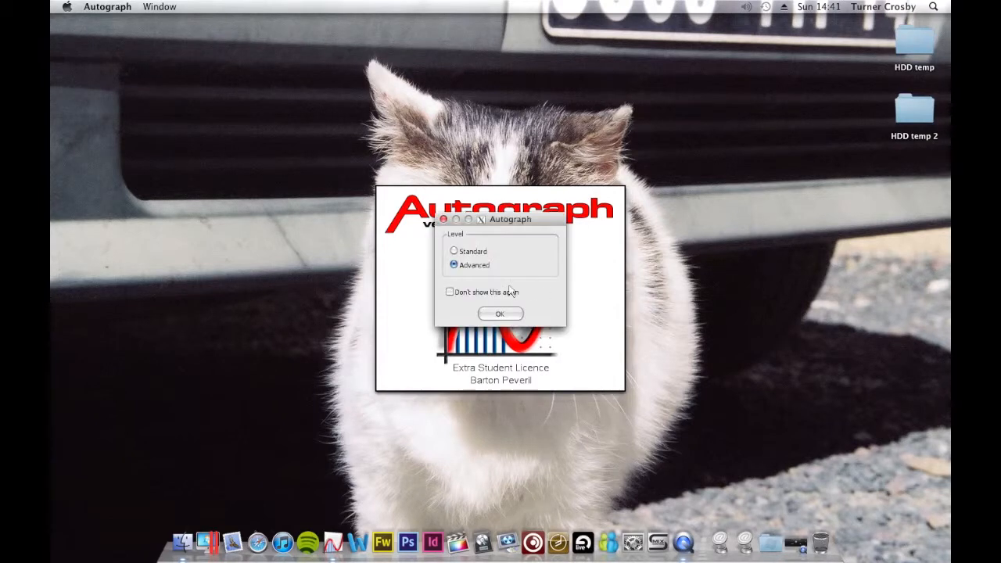
{"action": "left_click", "coordinate": [506, 312]}
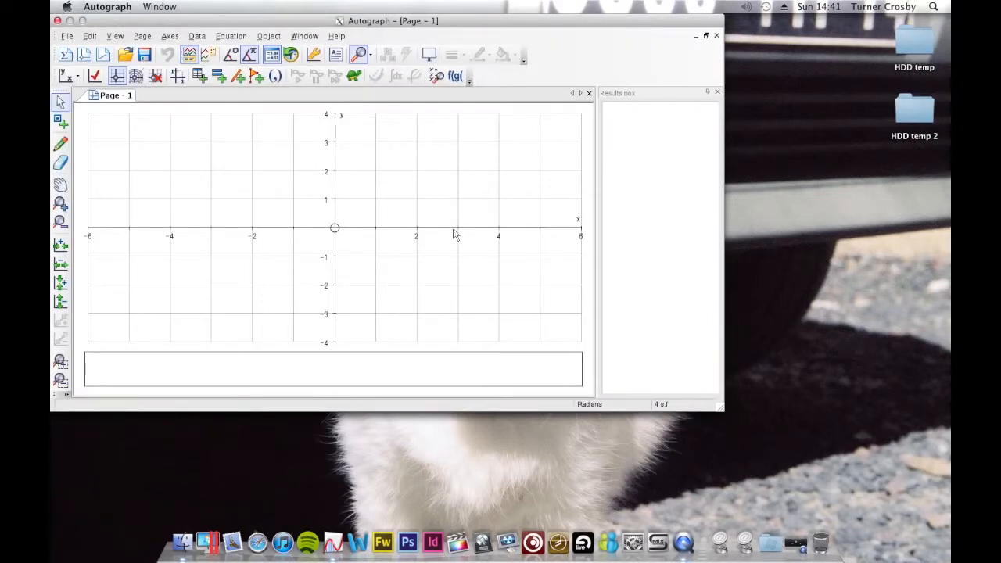
{"action": "key", "text": "Return"}
{"action": "type", "text": "y"}
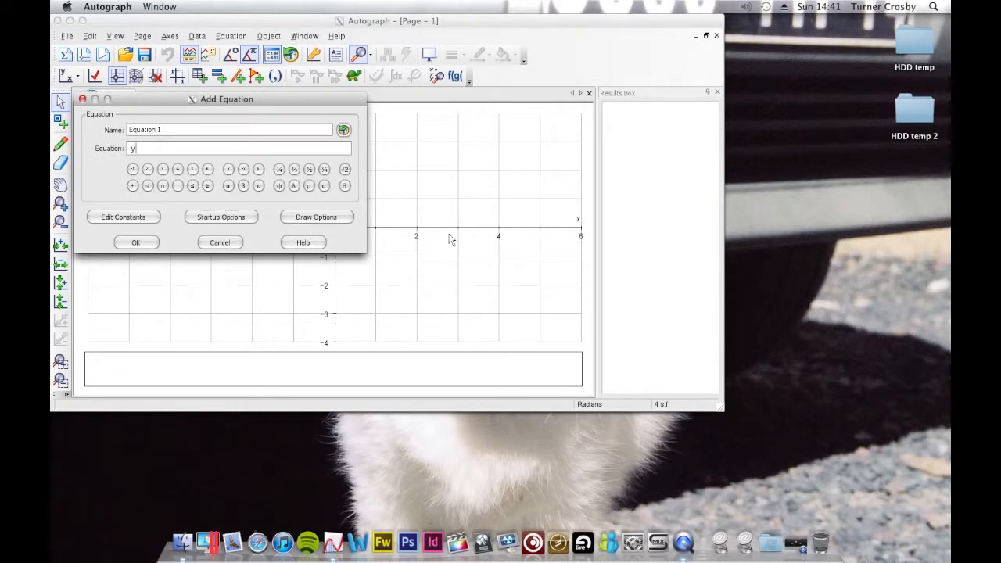
{"action": "type", "text": "=sinx"}
{"action": "key", "text": "Return"}
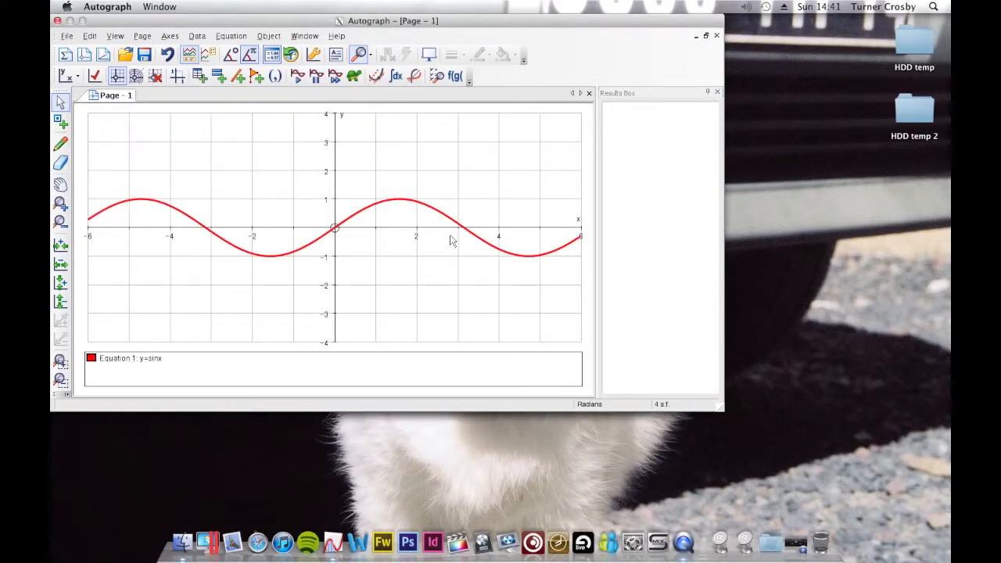
Show the open windows overview briefly, return to the graph page and quit Autograph.
{"action": "key", "text": "ctrl+Up"}
{"action": "key", "text": "Escape"}
{"action": "left_click", "coordinate": [107, 7]}
{"action": "left_click", "coordinate": [118, 123]}
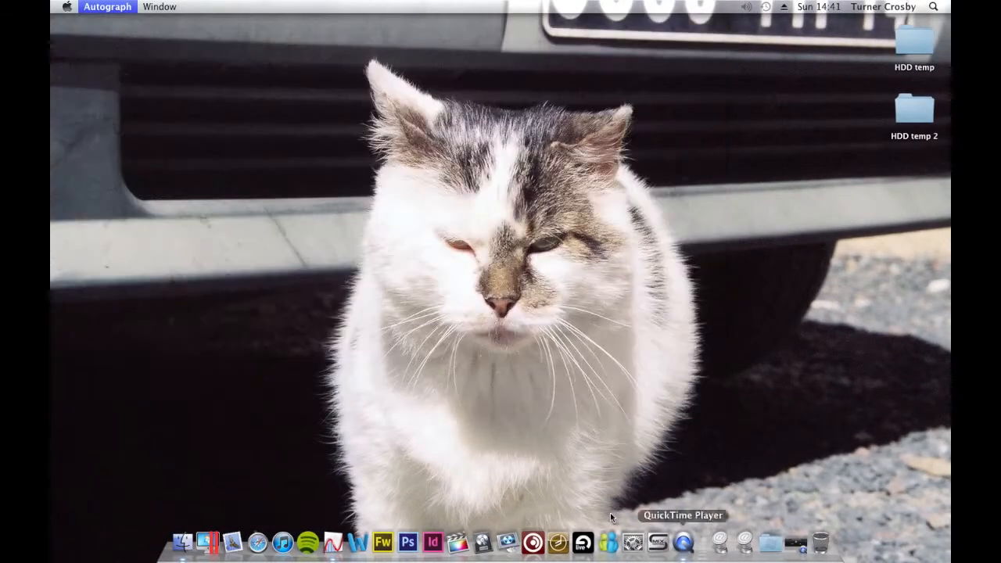
Open Adobe Photoshop CS6 to show its empty workspace and quit it.
{"action": "left_click", "coordinate": [354, 554]}
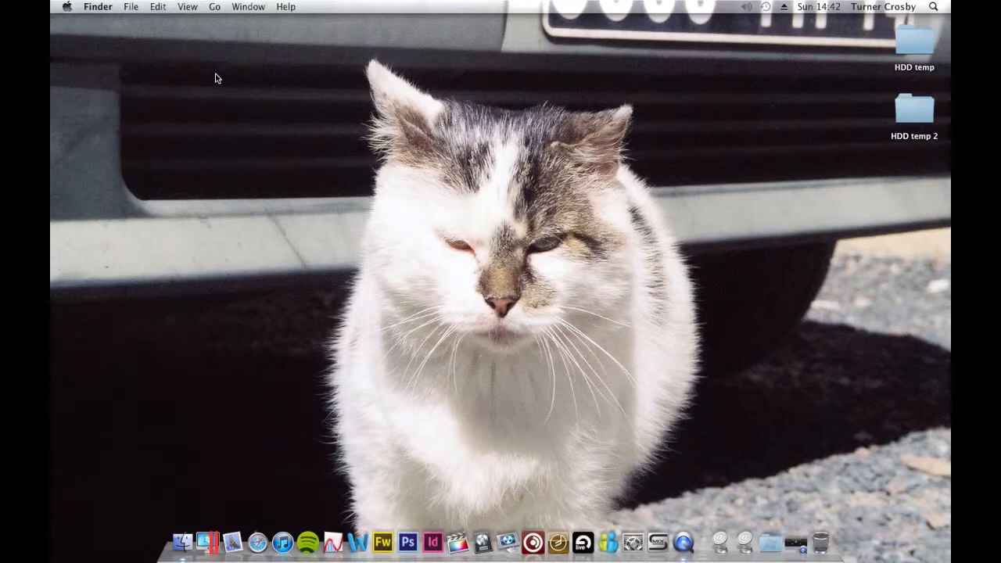
{"action": "left_click", "coordinate": [67, 7]}
{"action": "left_click", "coordinate": [67, 6]}
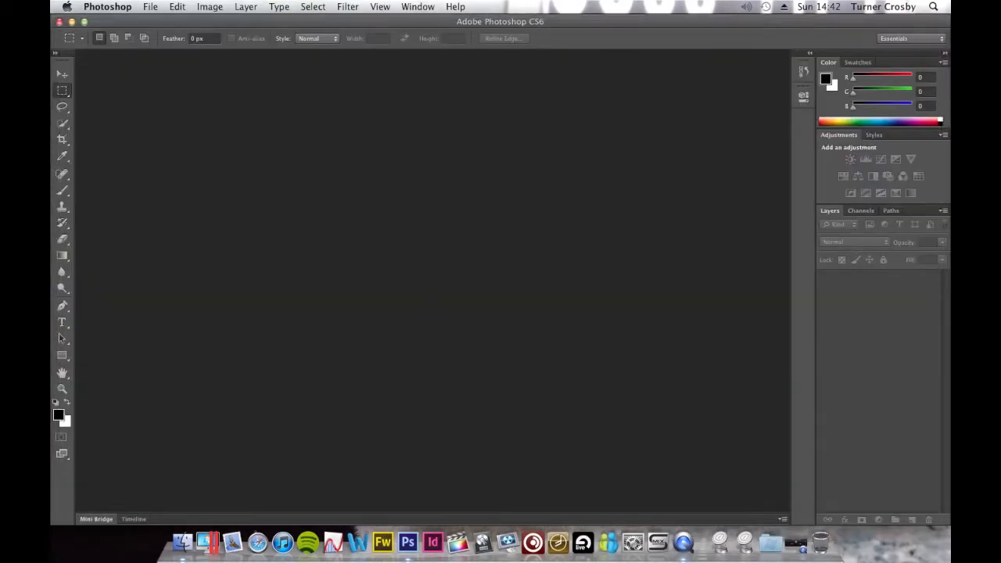
{"action": "left_click", "coordinate": [125, 6]}
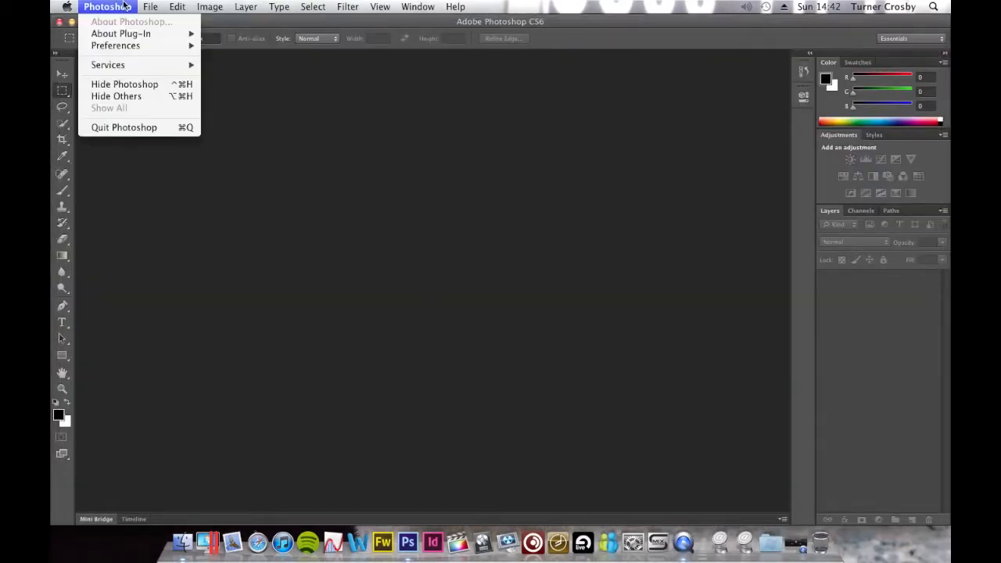
{"action": "left_click", "coordinate": [145, 128]}
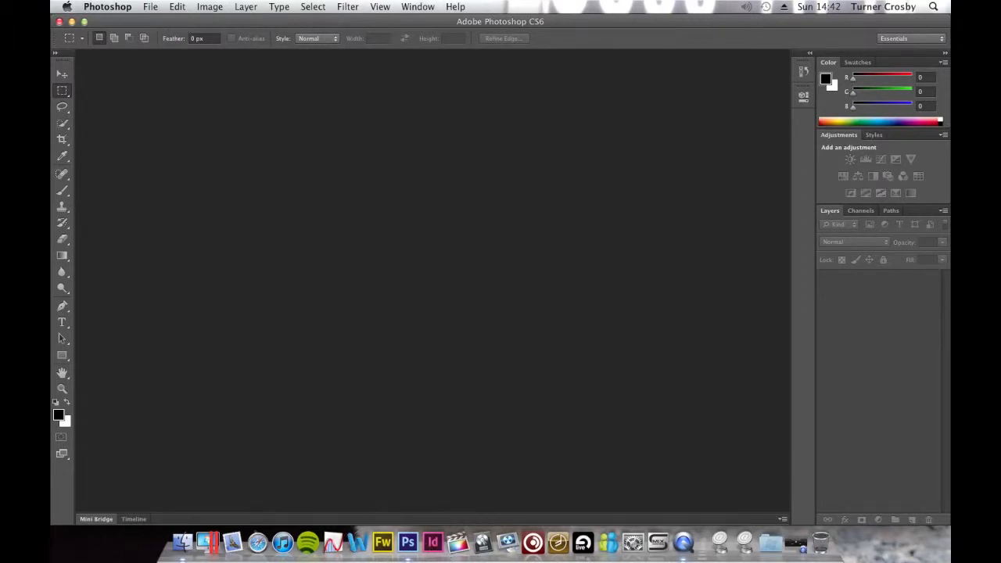
{"action": "left_click", "coordinate": [107, 6]}
{"action": "left_click", "coordinate": [156, 128]}
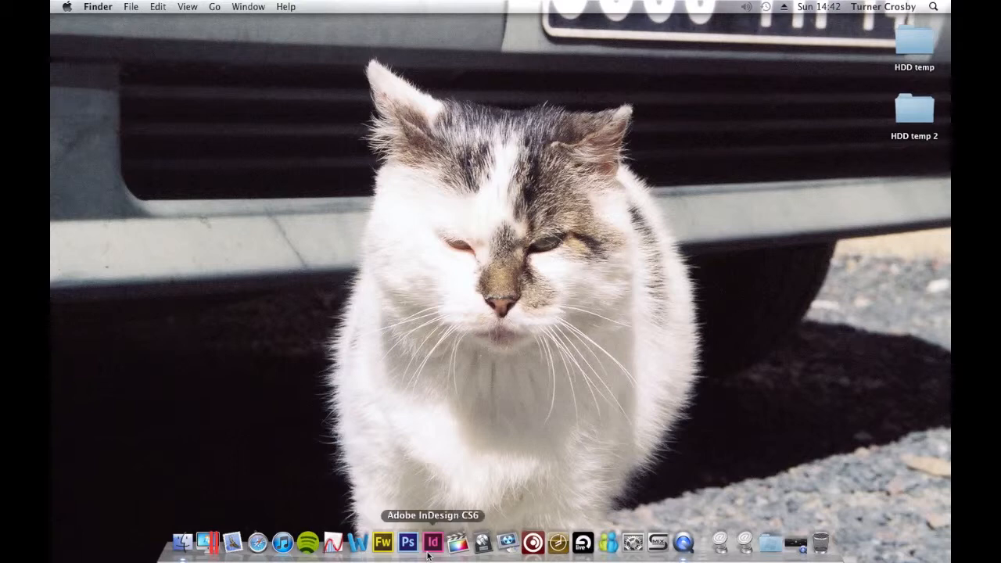
Open Final Cut Pro to look through the Blade case review timeline and its clips, and quit it.
{"action": "left_click", "coordinate": [457, 542]}
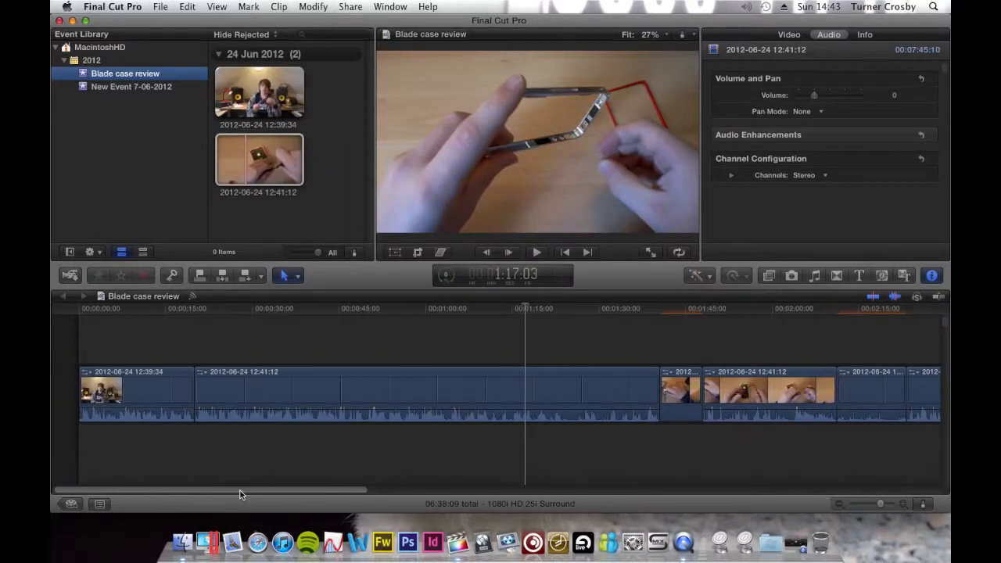
{"action": "left_click_drag", "start_coordinate": [241, 489], "coordinate": [655, 482]}
{"action": "left_click_drag", "start_coordinate": [413, 490], "coordinate": [127, 492]}
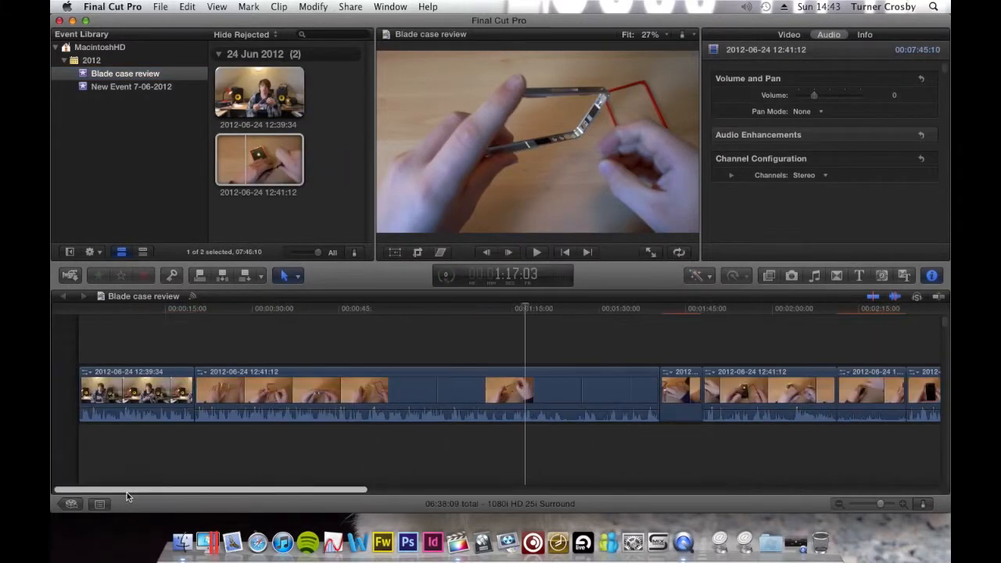
{"action": "left_click", "coordinate": [348, 307]}
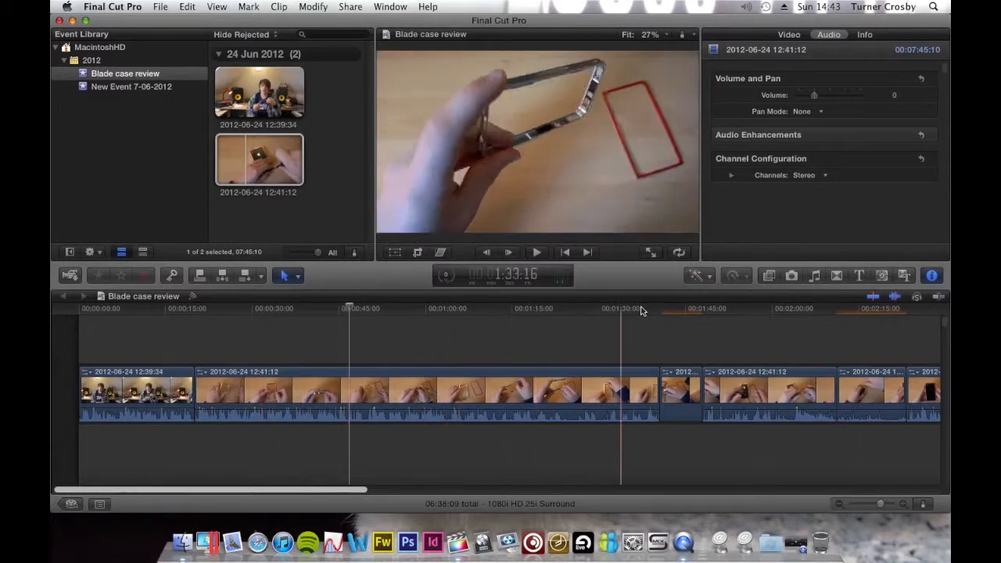
{"action": "left_click", "coordinate": [317, 69]}
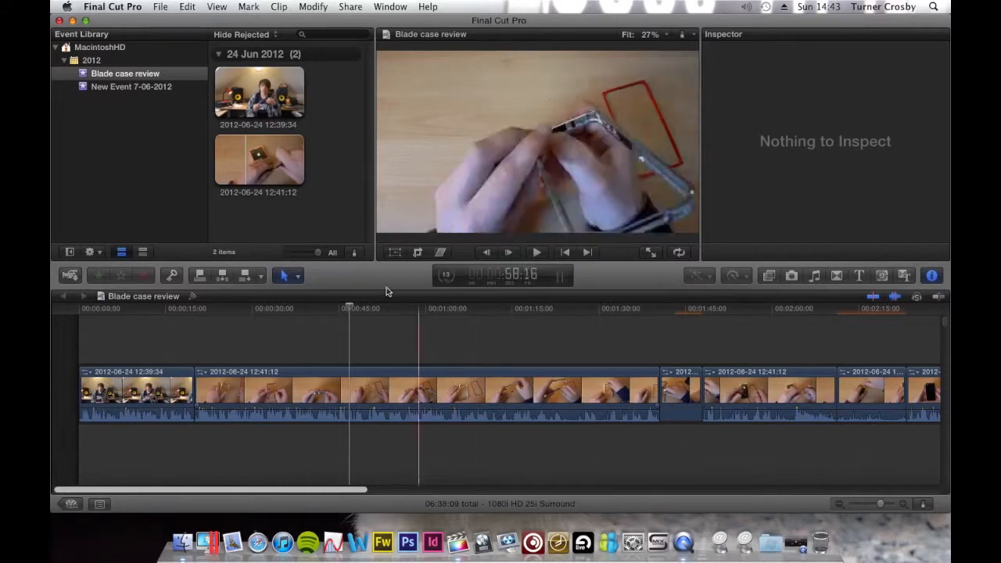
{"action": "left_click", "coordinate": [141, 8]}
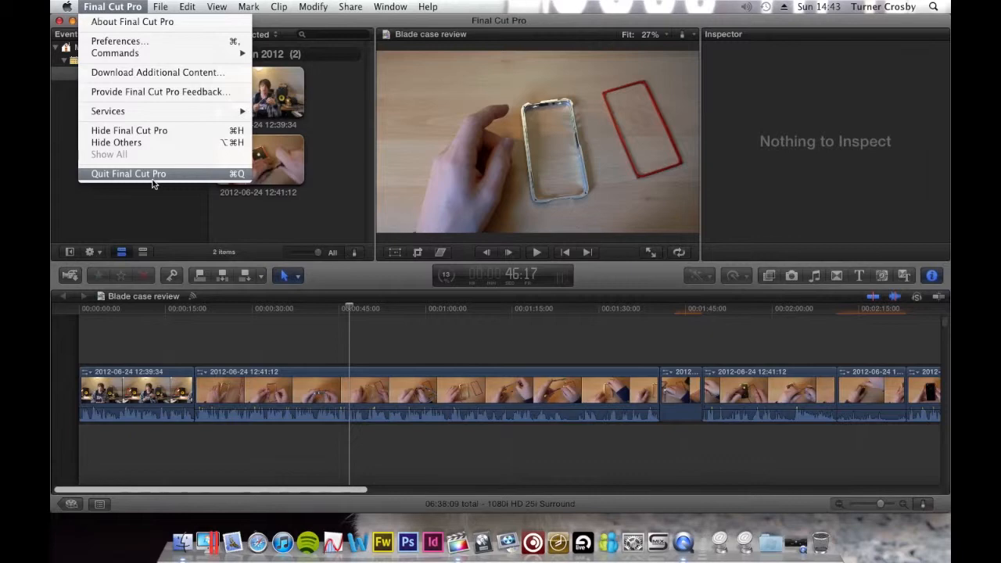
{"action": "left_click", "coordinate": [129, 174]}
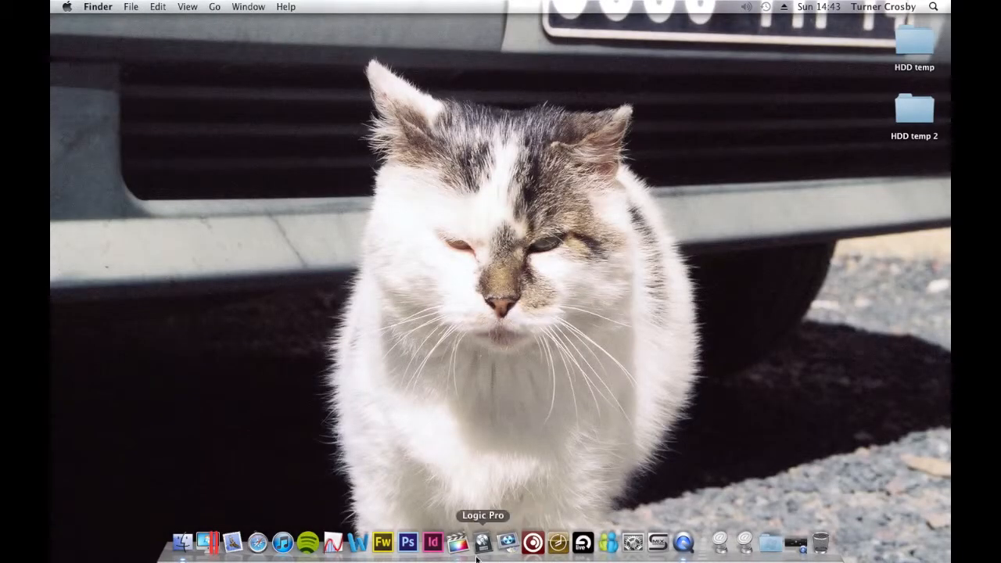
Open Logic Pro, skip all missing audio files and bring the recording project's Arrange window to the front.
{"action": "left_click", "coordinate": [485, 547]}
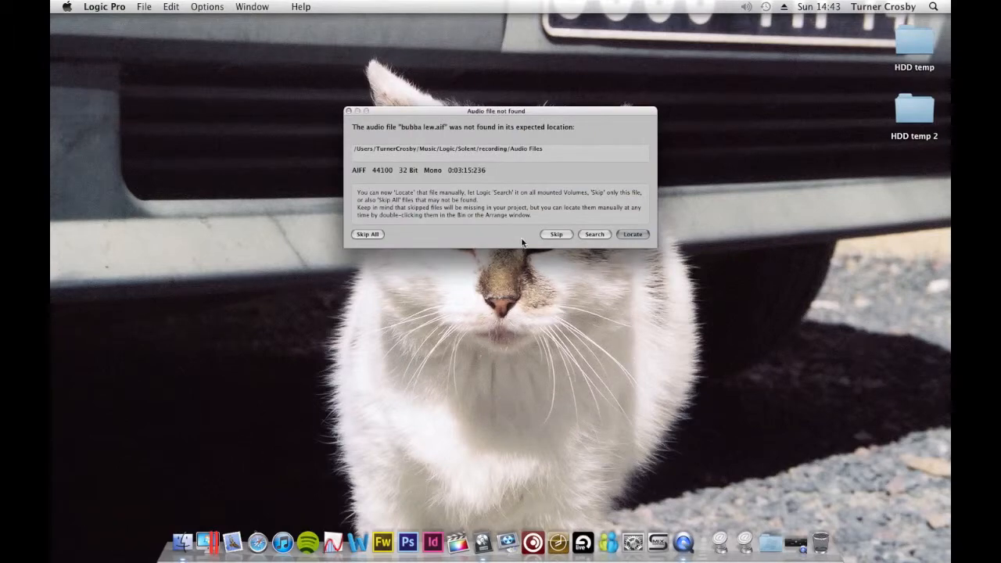
{"action": "left_click", "coordinate": [370, 234]}
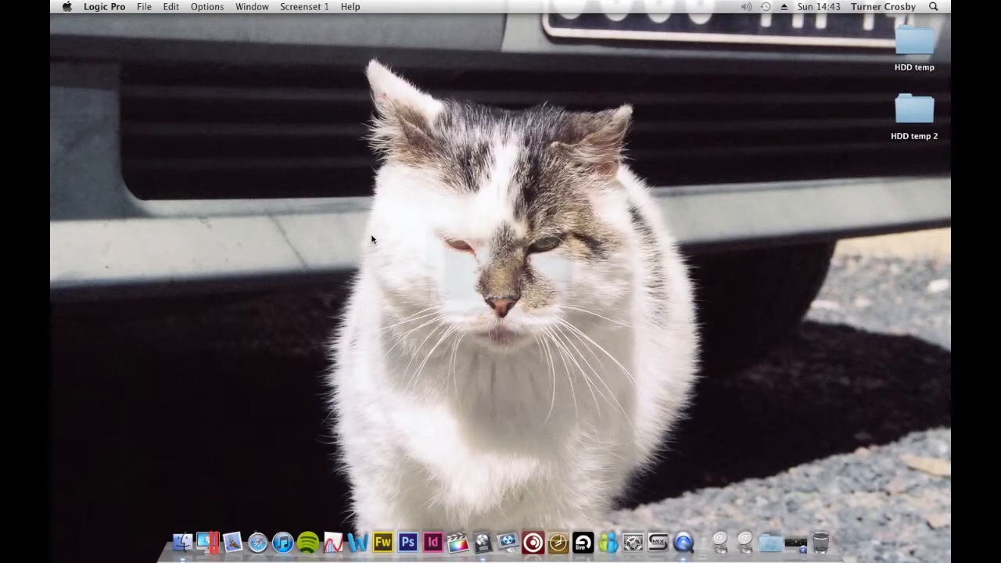
{"action": "key", "text": "ctrl+Up"}
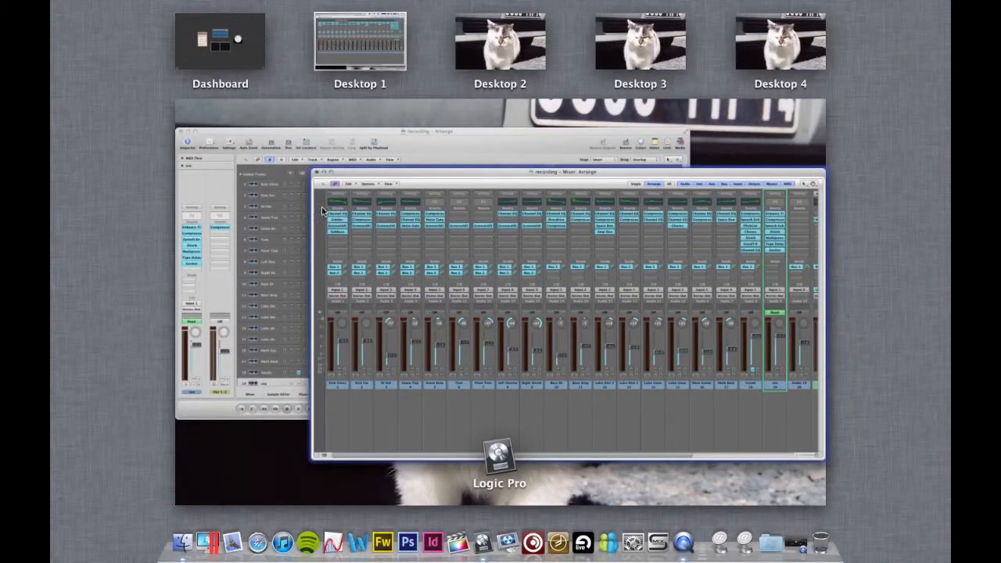
{"action": "left_click", "coordinate": [271, 209]}
{"action": "key", "text": "Return"}
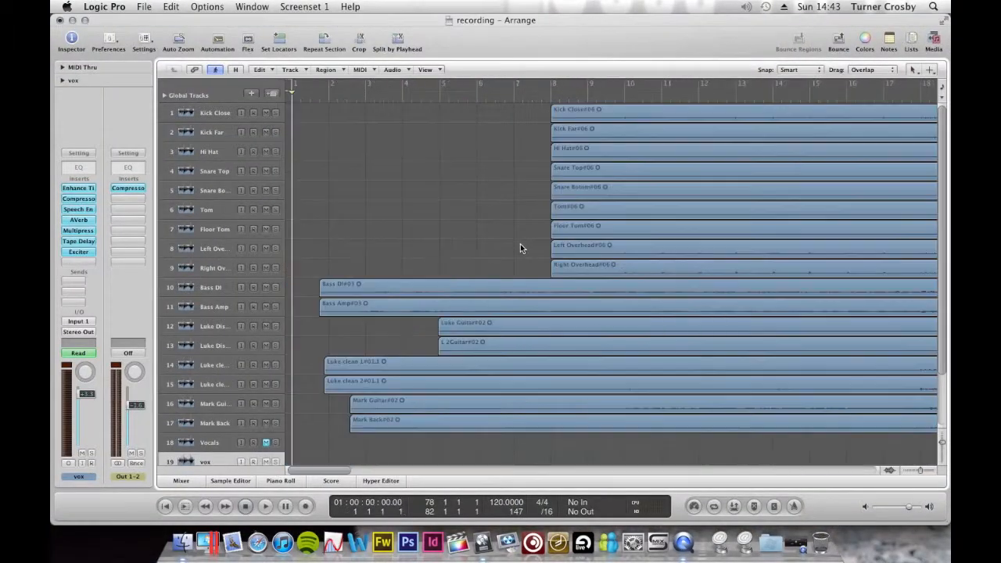
Play the recording project from bar 2 in the Arrange window.
{"action": "left_click", "coordinate": [326, 86]}
{"action": "left_click", "coordinate": [329, 96]}
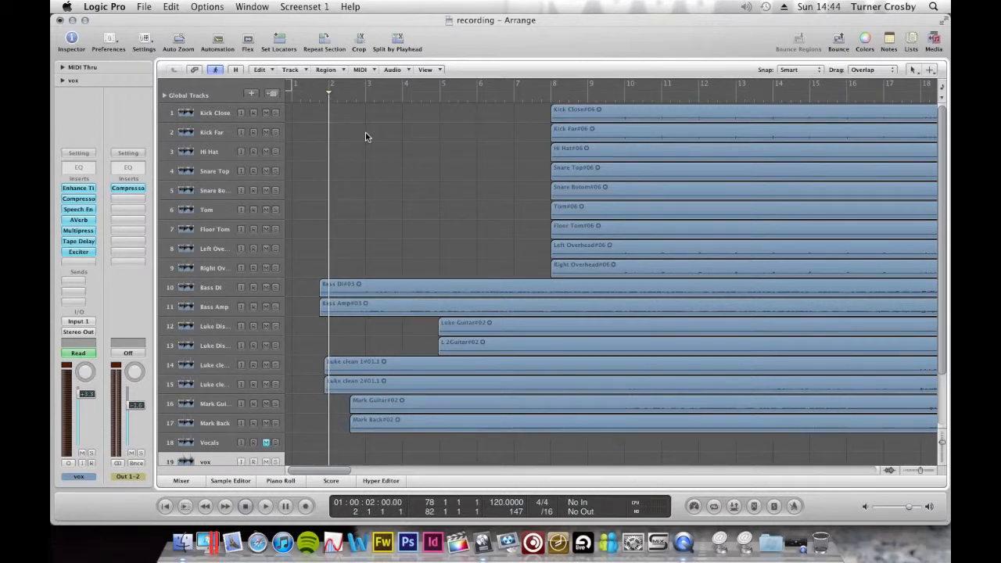
{"action": "key", "text": "space"}
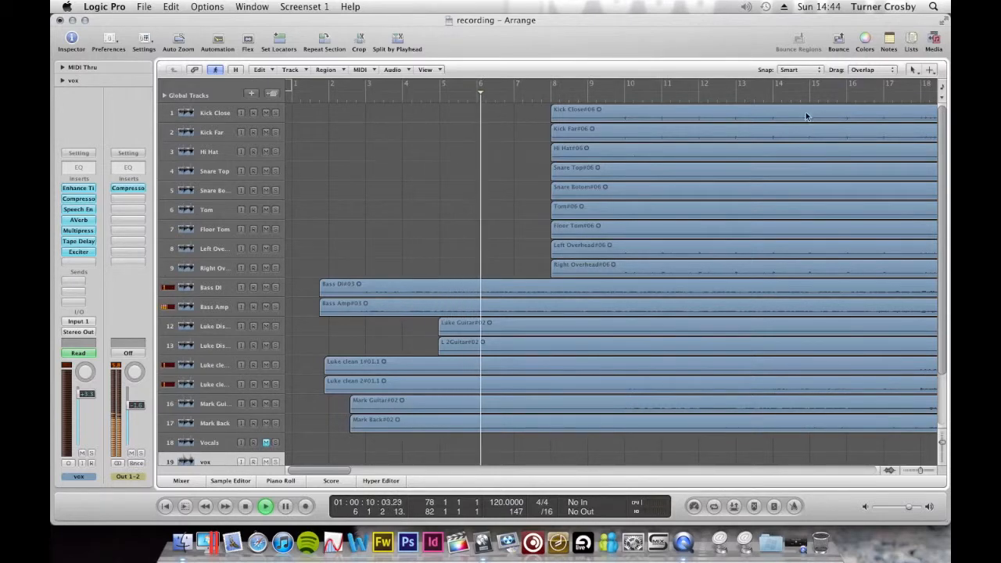
Bring the Mixer window forward to view the channel strips, close it and return the playhead to the project's start.
{"action": "key", "text": "ctrl+Up"}
{"action": "left_click", "coordinate": [301, 217]}
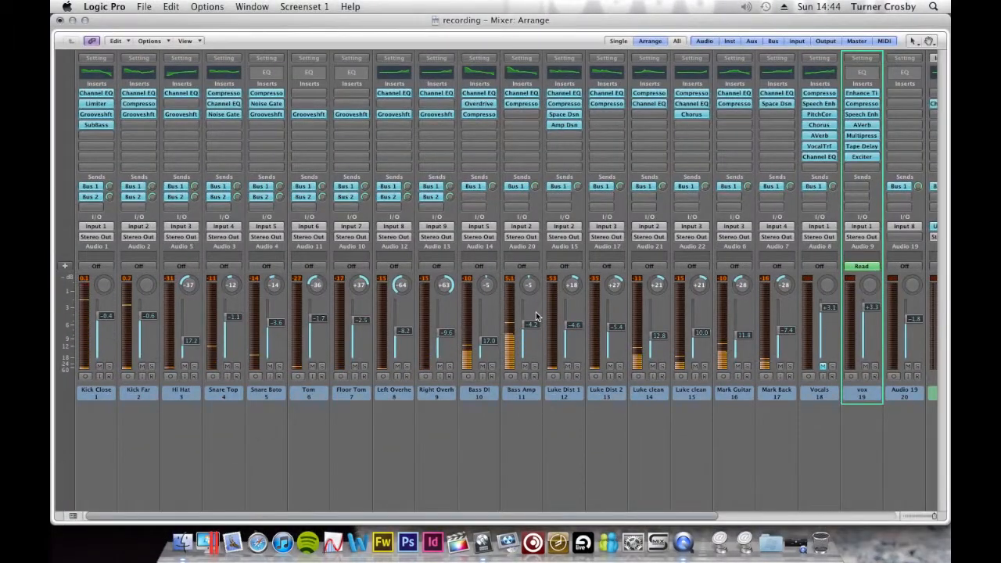
{"action": "left_click", "coordinate": [60, 21]}
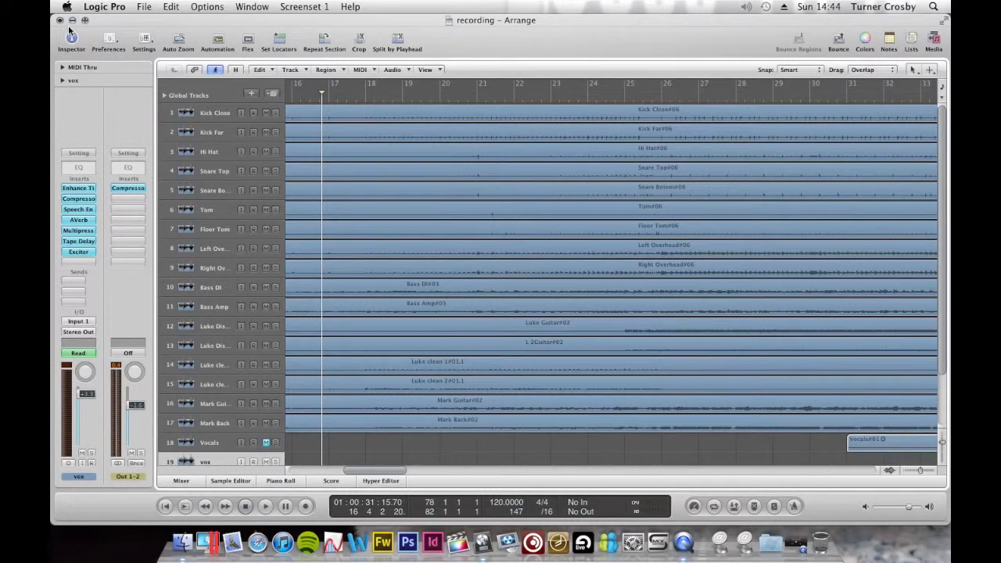
{"action": "key", "text": "Return"}
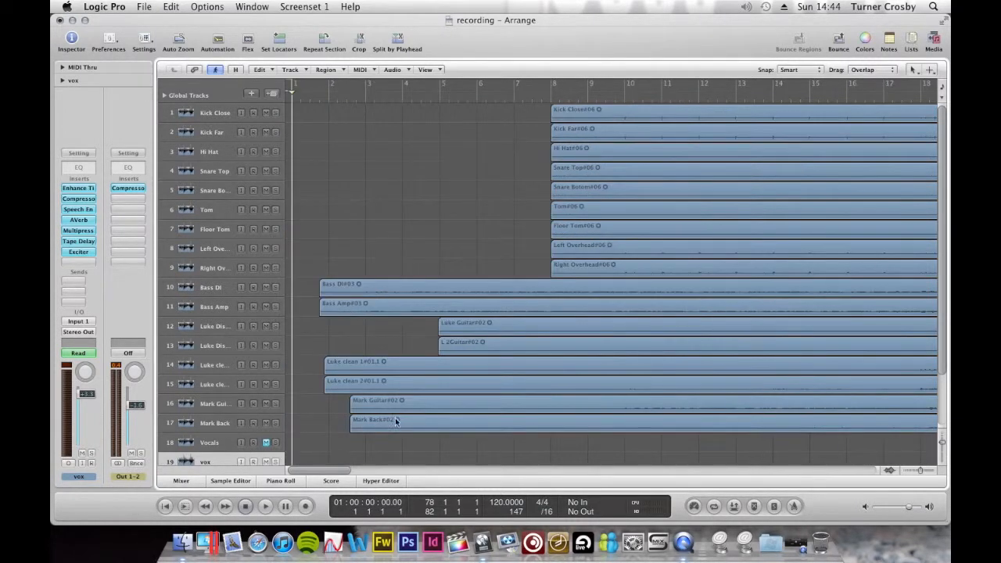
Look through the track list down to the Indie Live Kit track, then quit Logic Pro and save the recording project's changes.
{"action": "scroll", "coordinate": [384, 379], "scroll_direction": "down", "scroll_amount": 3}
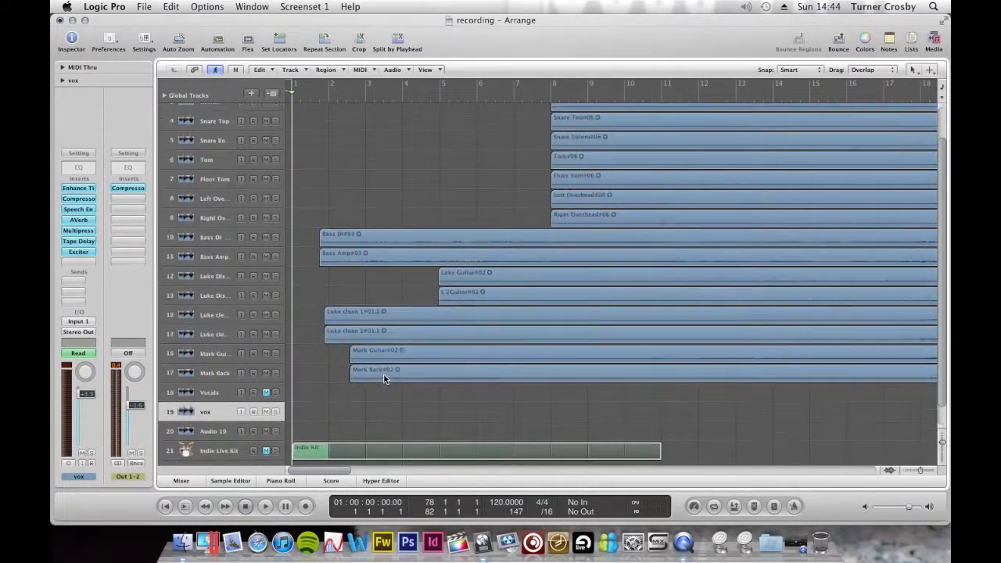
{"action": "scroll", "coordinate": [384, 372], "scroll_direction": "up", "scroll_amount": 3}
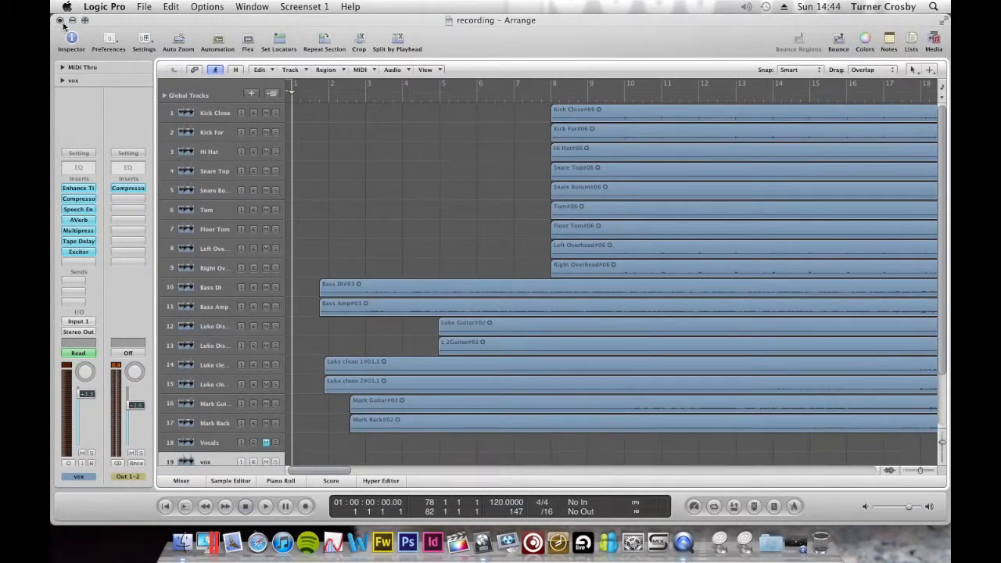
{"action": "mouse_move", "coordinate": [51, 1]}
{"action": "left_click", "coordinate": [527, 148]}
{"action": "scroll", "coordinate": [399, 298], "scroll_direction": "down", "scroll_amount": 3}
{"action": "scroll", "coordinate": [412, 278], "scroll_direction": "up", "scroll_amount": 3}
{"action": "left_click", "coordinate": [104, 7]}
{"action": "left_click", "coordinate": [123, 154]}
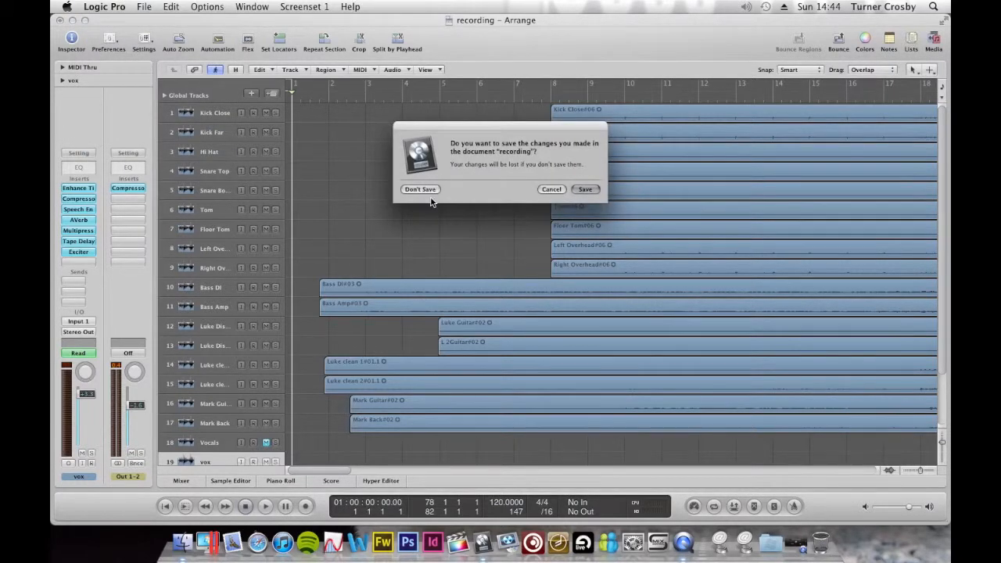
{"action": "left_click", "coordinate": [593, 189]}
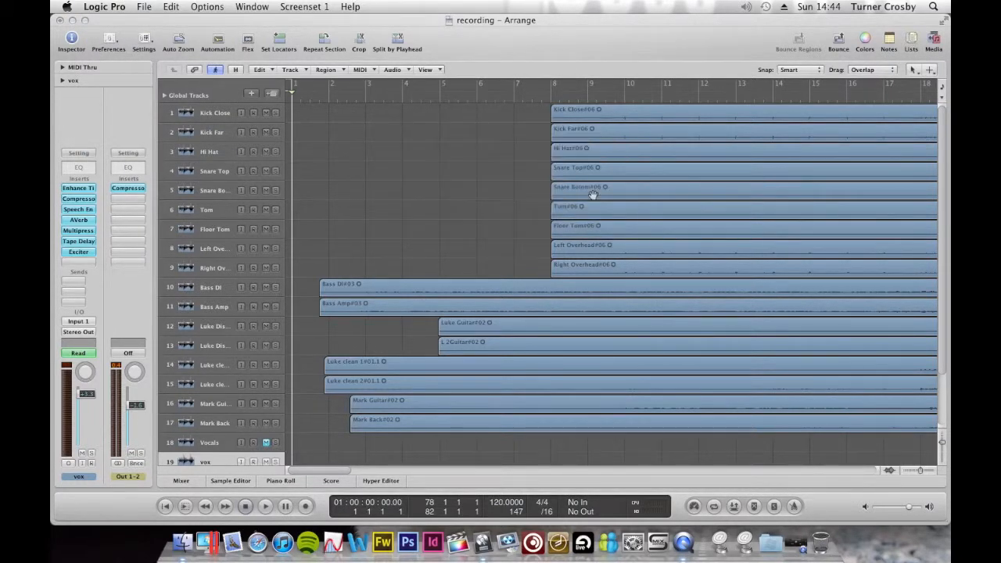
Open WaveBurner to show its empty project and Monitoring Window, and quit it.
{"action": "left_click", "coordinate": [512, 547]}
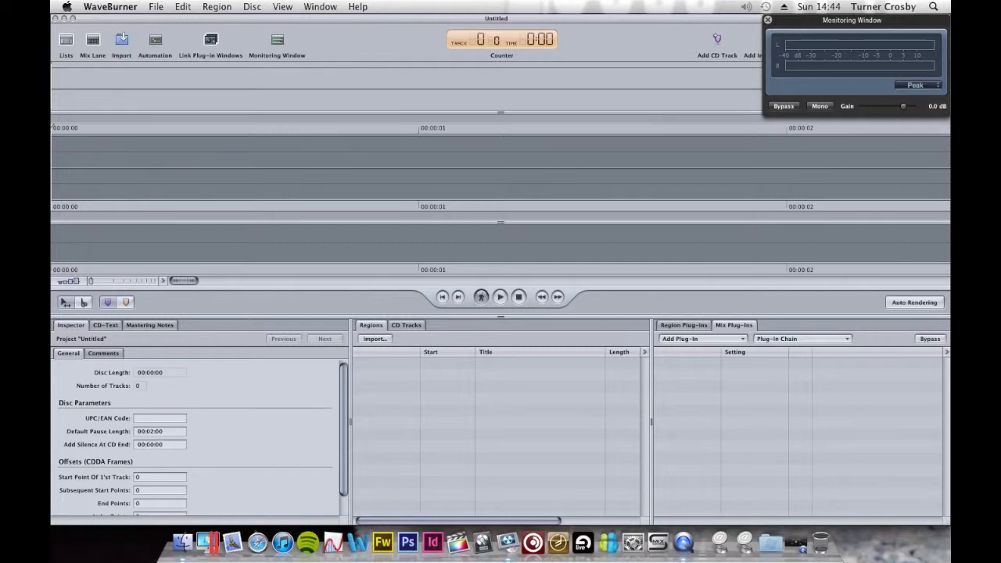
{"action": "left_click", "coordinate": [110, 7]}
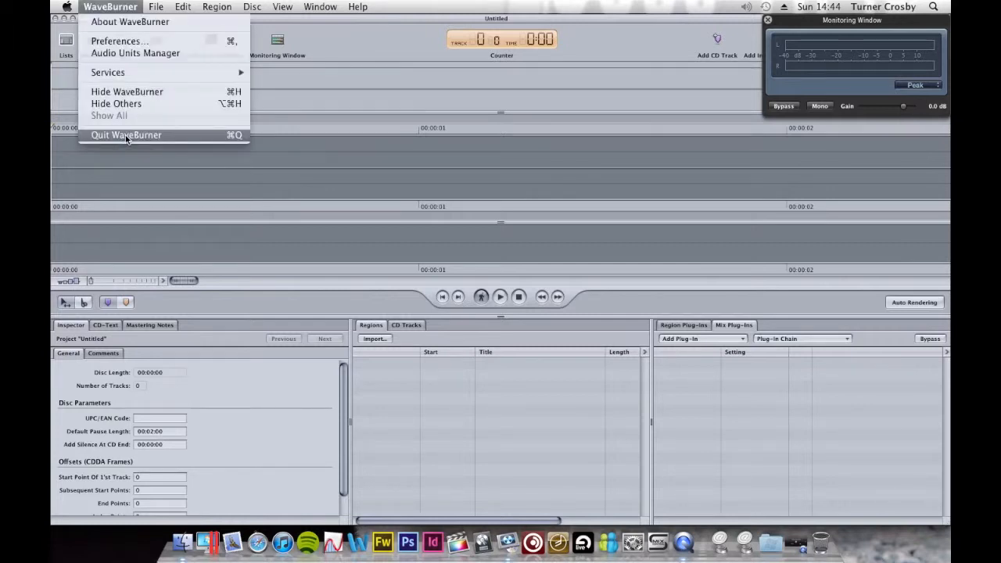
{"action": "left_click", "coordinate": [126, 134]}
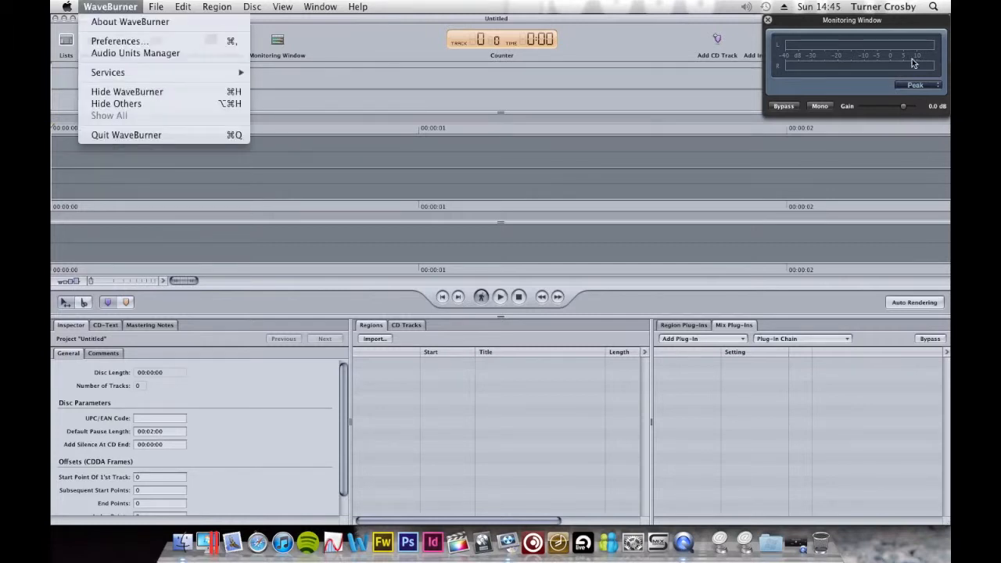
{"action": "left_click_drag", "start_coordinate": [803, 28], "coordinate": [691, 45]}
{"action": "key", "text": "ctrl+Up"}
{"action": "key", "text": "ctrl+Up"}
{"action": "left_click", "coordinate": [156, 7]}
{"action": "mouse_move", "coordinate": [118, 7]}
{"action": "left_click", "coordinate": [141, 137]}
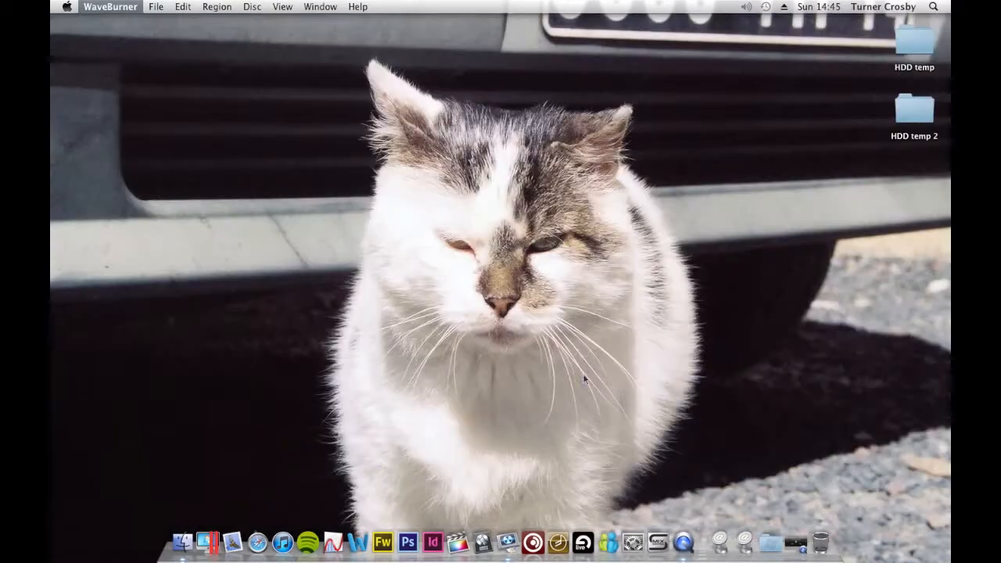
Open minimoog V Original and play a series of notes on its on-screen keyboard.
{"action": "left_click", "coordinate": [554, 548]}
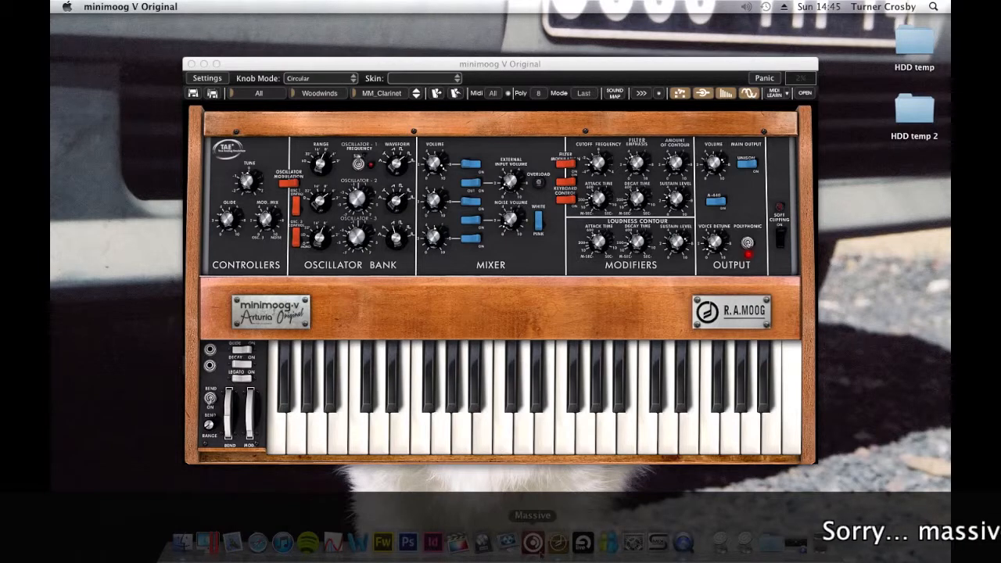
{"action": "left_click", "coordinate": [504, 431]}
{"action": "left_click", "coordinate": [627, 435]}
{"action": "left_click", "coordinate": [750, 435]}
{"action": "left_click", "coordinate": [708, 435]}
{"action": "left_click", "coordinate": [544, 434]}
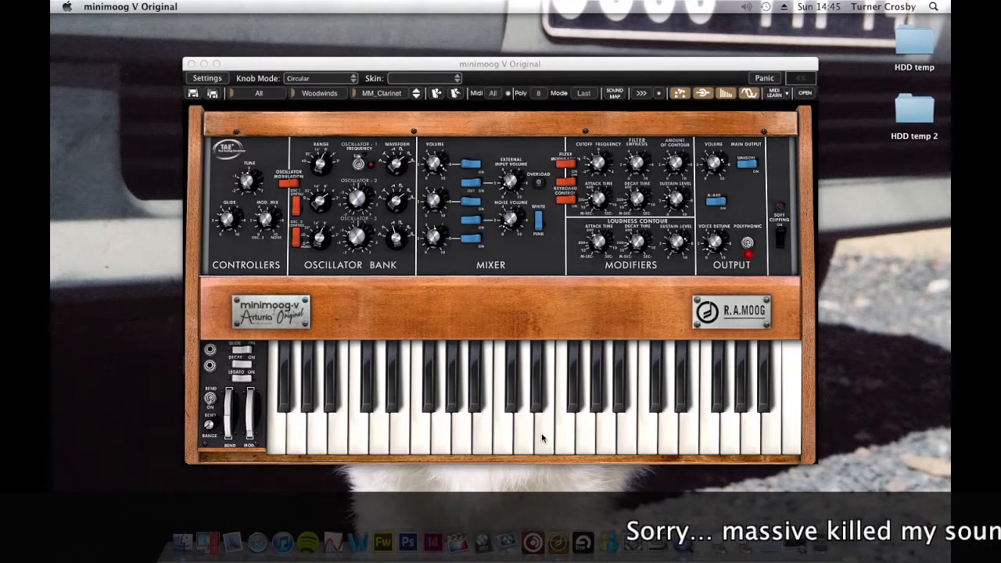
{"action": "left_click", "coordinate": [503, 435]}
{"action": "left_click", "coordinate": [563, 435]}
{"action": "left_click", "coordinate": [625, 435]}
{"action": "left_click", "coordinate": [668, 435]}
{"action": "left_click", "coordinate": [441, 435]}
{"action": "left_click", "coordinate": [400, 436]}
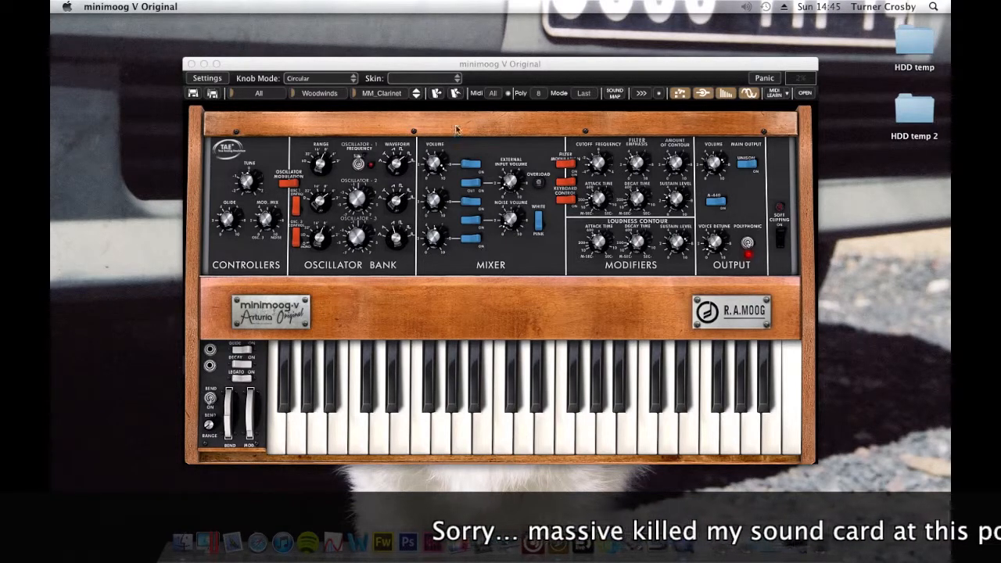
Close the minimoog V Original synthesizer.
{"action": "left_click", "coordinate": [456, 80]}
{"action": "left_click", "coordinate": [501, 74]}
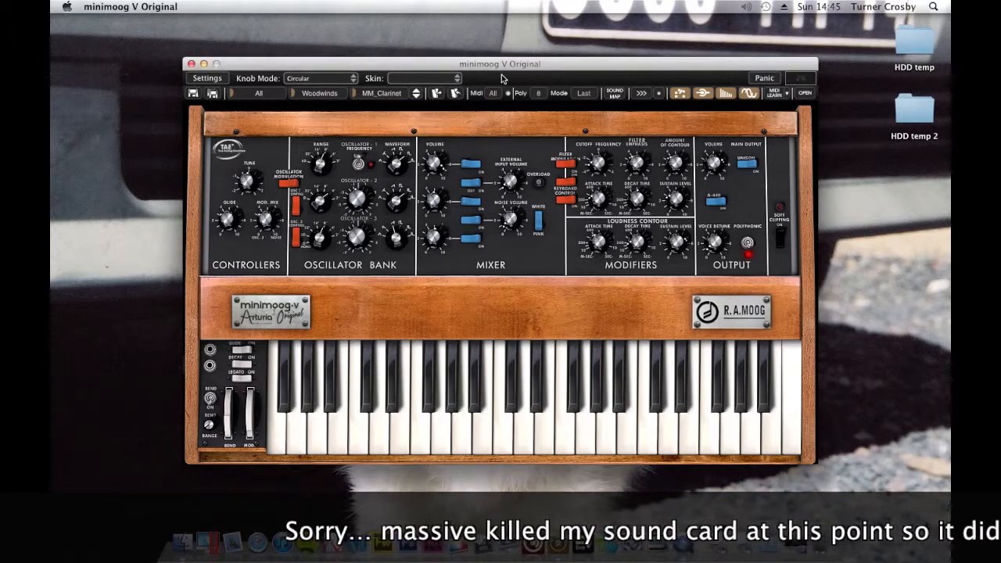
{"action": "left_click", "coordinate": [191, 64]}
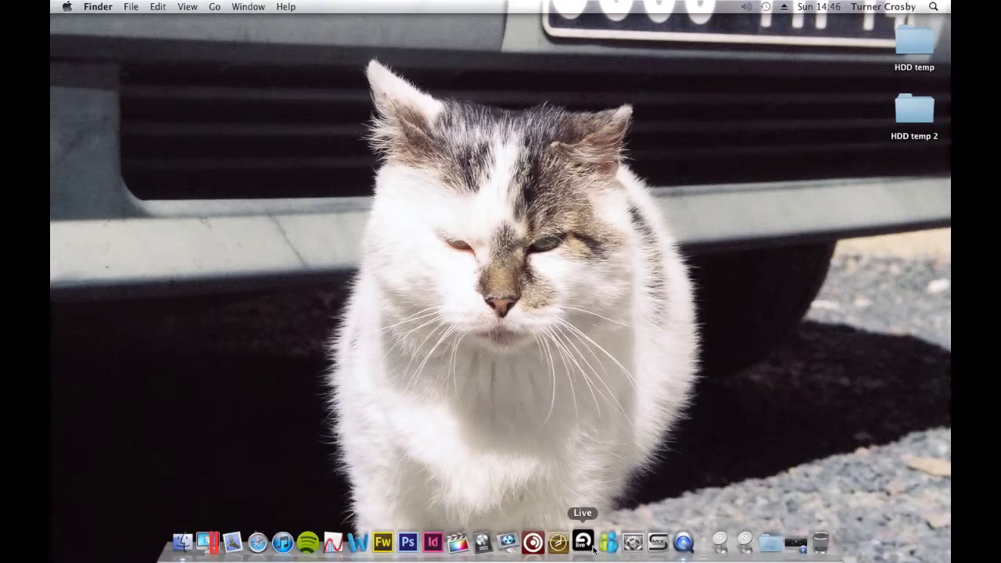
Open Live and switch back and forth between its Session and Arrangement views, selecting the 2 MIDI track's clip slot in scene 9.
{"action": "left_click", "coordinate": [592, 547]}
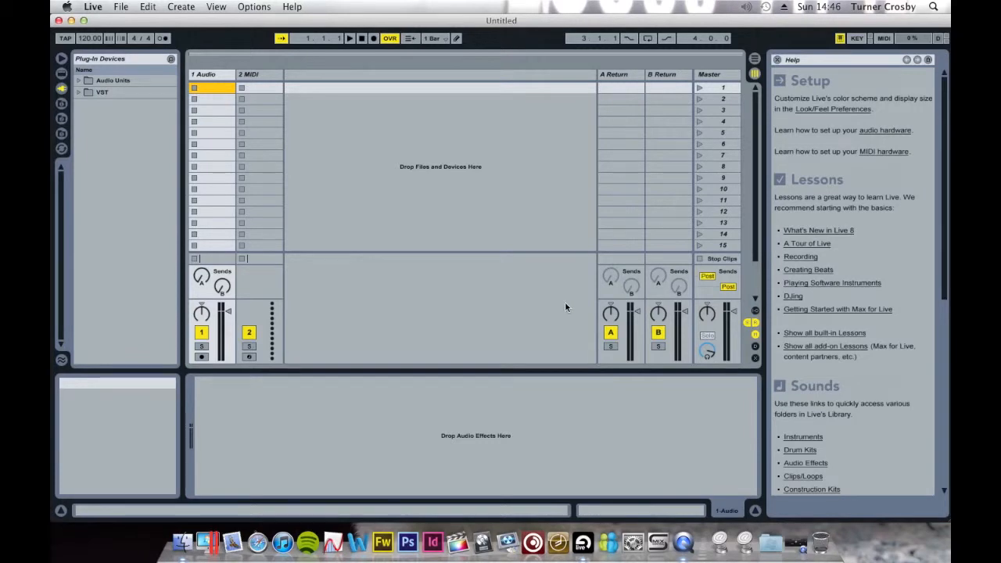
{"action": "key", "text": "Tab"}
{"action": "left_click", "coordinate": [529, 274]}
{"action": "key", "text": "Tab"}
{"action": "left_click", "coordinate": [260, 179]}
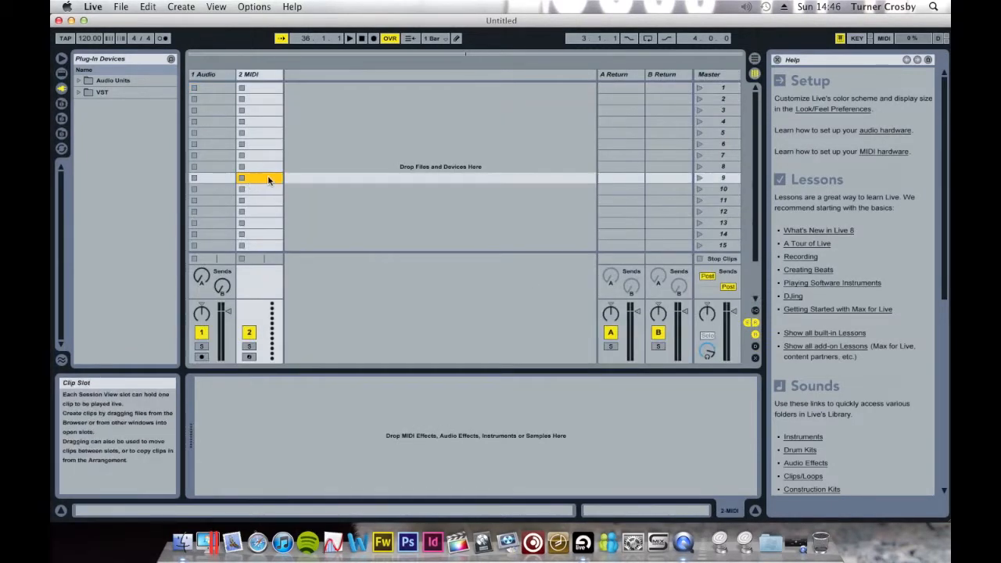
{"action": "key", "text": "Tab"}
{"action": "left_click", "coordinate": [363, 272]}
{"action": "left_click", "coordinate": [391, 446]}
{"action": "key", "text": "Tab"}
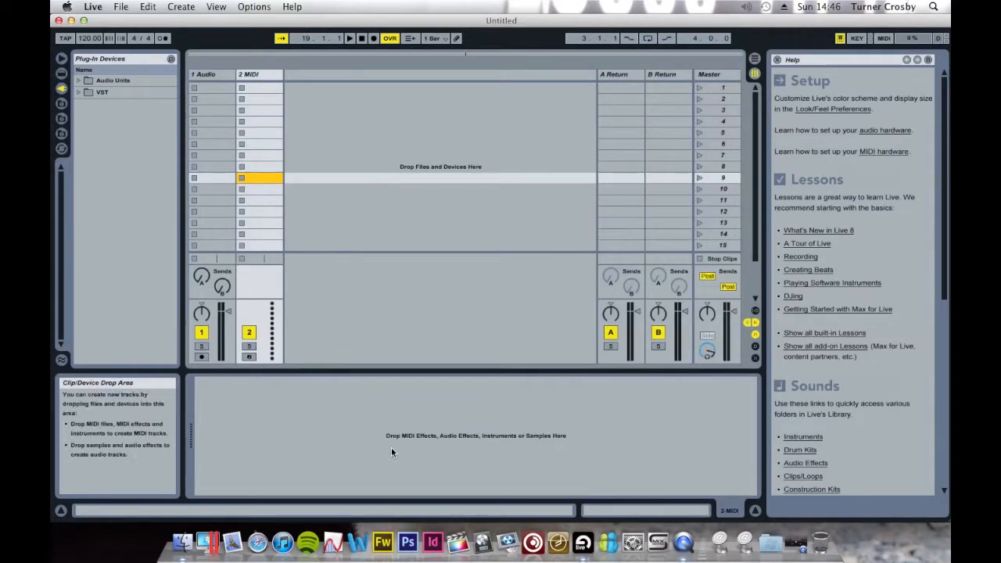
{"action": "left_click_drag", "start_coordinate": [303, 26], "coordinate": [303, 22]}
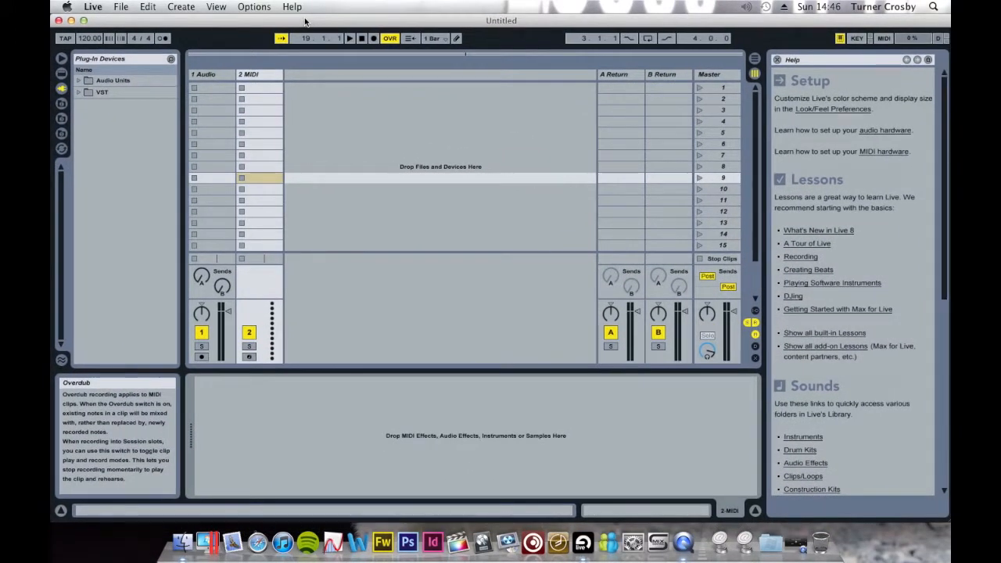
{"action": "left_click", "coordinate": [306, 199]}
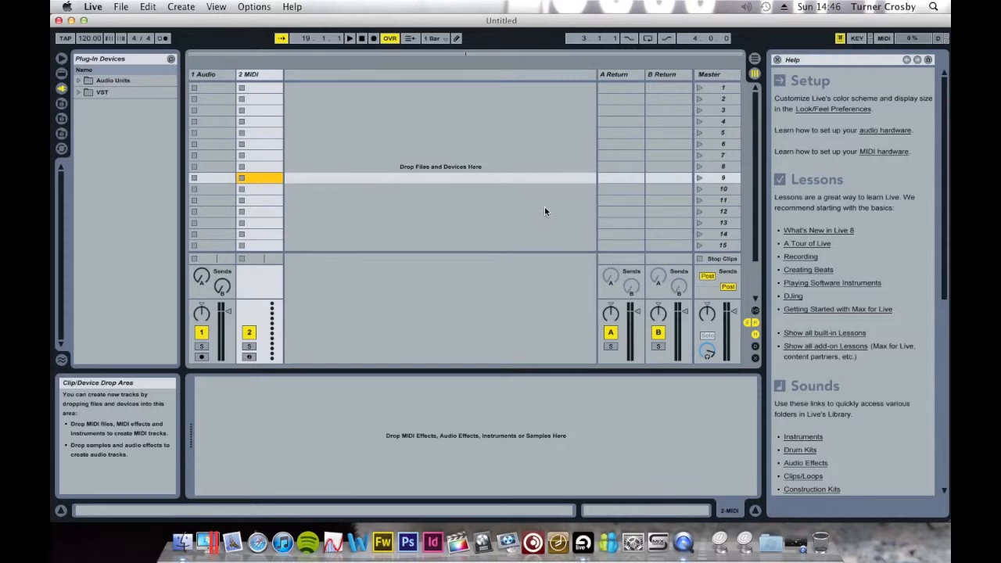
Show Live's Arrangement view, place the insert mark at several positions on the 1 Audio and 2 MIDI tracks, and quit Live.
{"action": "key", "text": "Tab"}
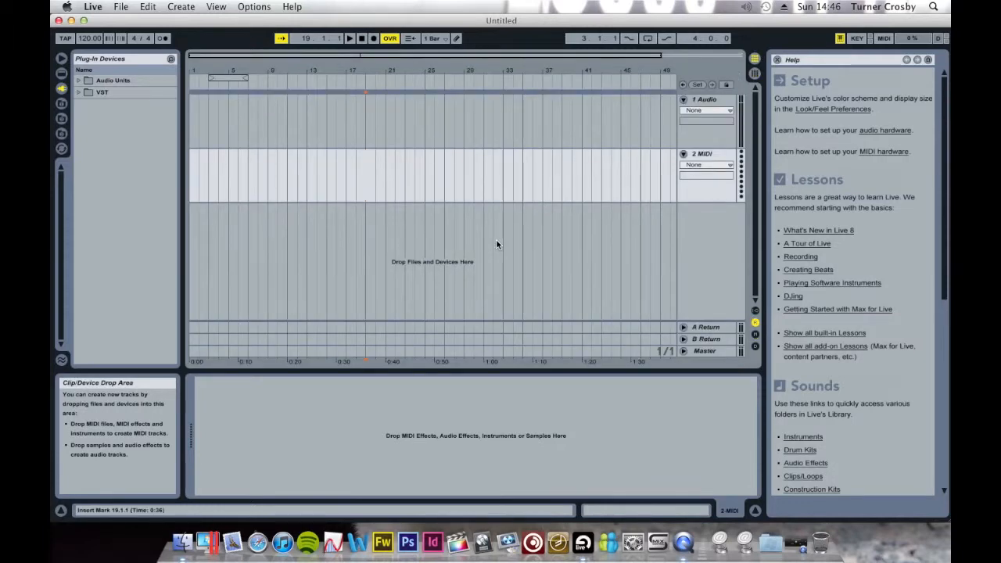
{"action": "left_click", "coordinate": [331, 125]}
{"action": "left_click", "coordinate": [282, 187]}
{"action": "left_click", "coordinate": [230, 114]}
{"action": "left_click", "coordinate": [195, 110]}
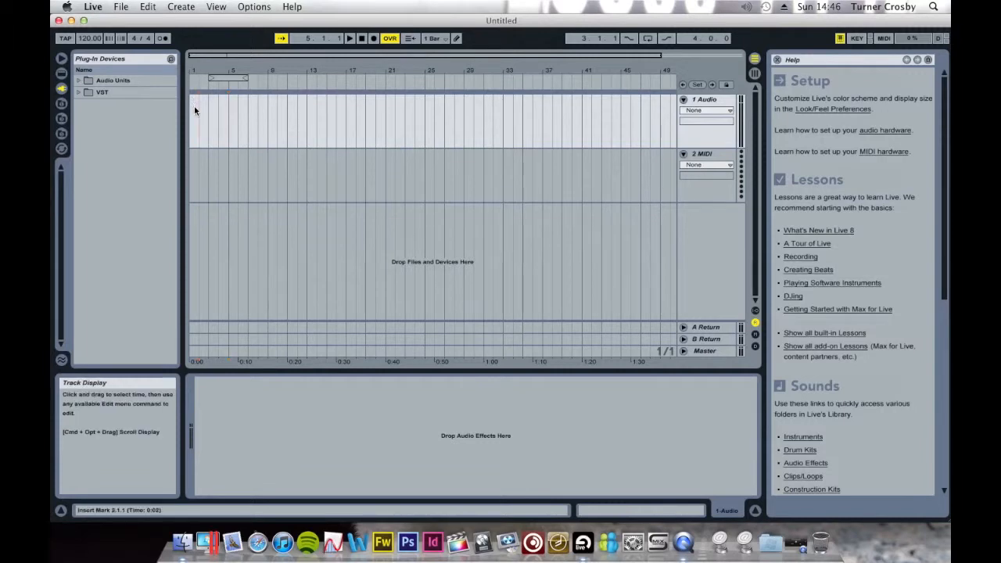
{"action": "left_click", "coordinate": [192, 165]}
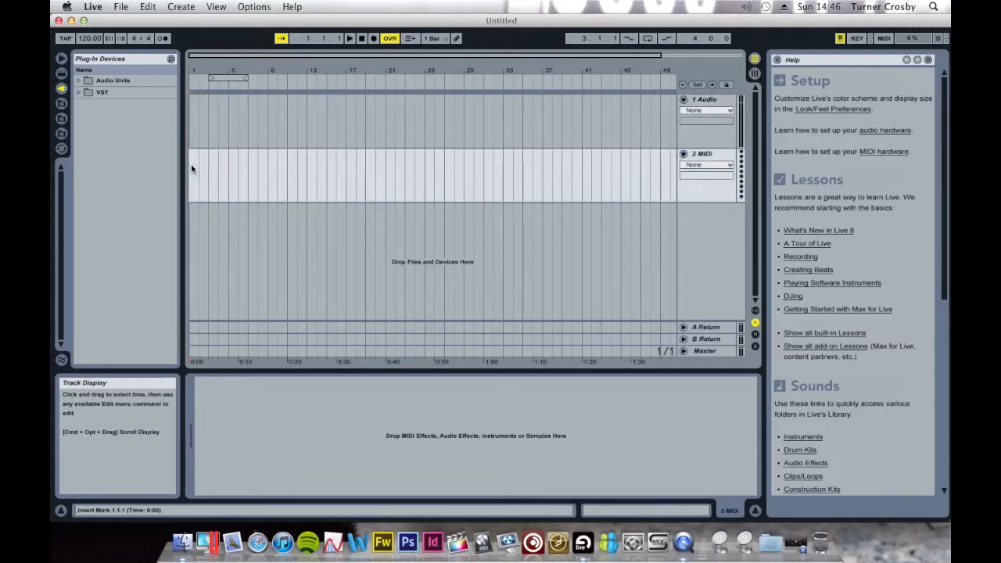
{"action": "left_click", "coordinate": [93, 6]}
{"action": "left_click", "coordinate": [123, 123]}
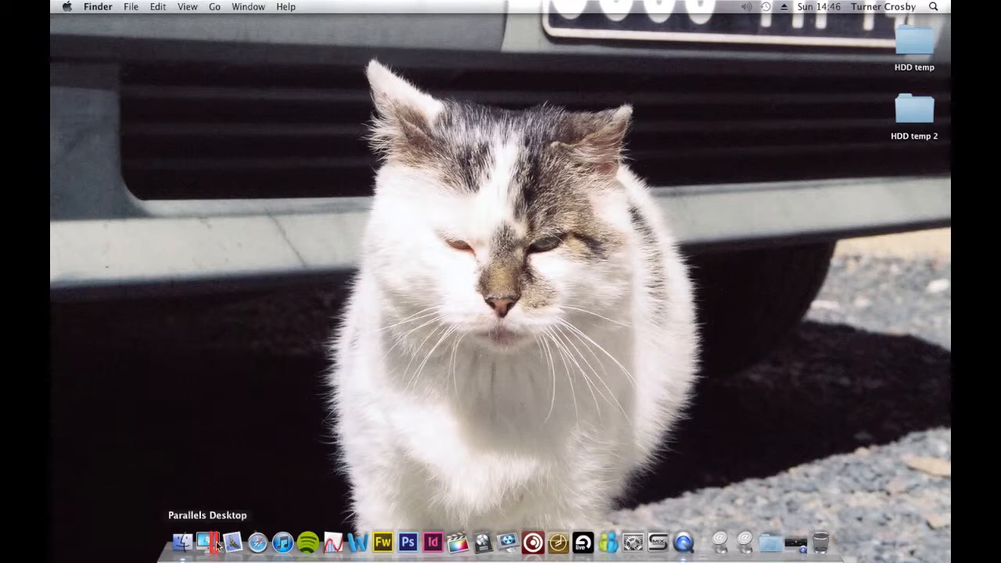
Open Saffire MixControl to show the Mix 1 faders and output routing, and close its window.
{"action": "left_click", "coordinate": [656, 552]}
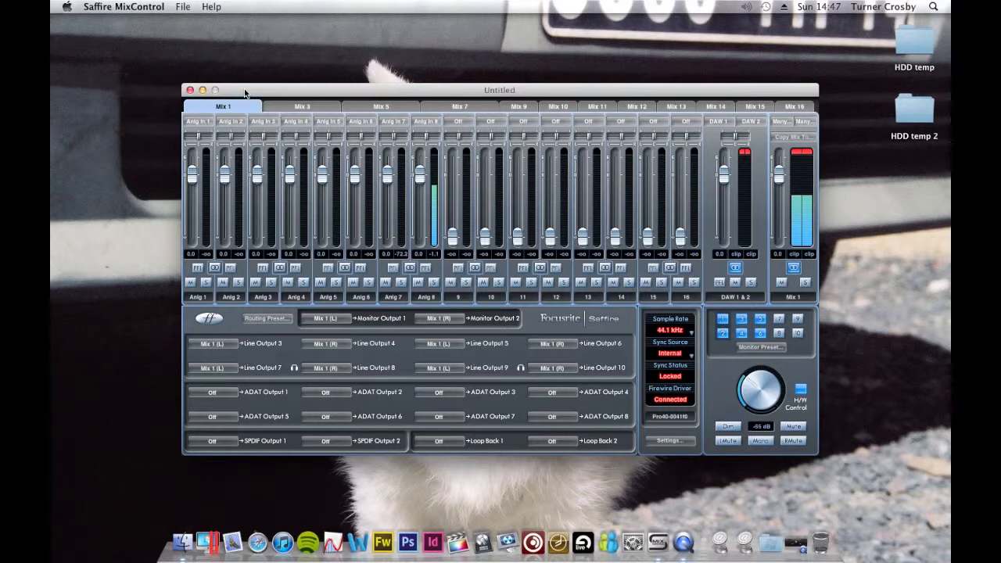
{"action": "double_click", "coordinate": [208, 298]}
{"action": "left_click", "coordinate": [189, 90]}
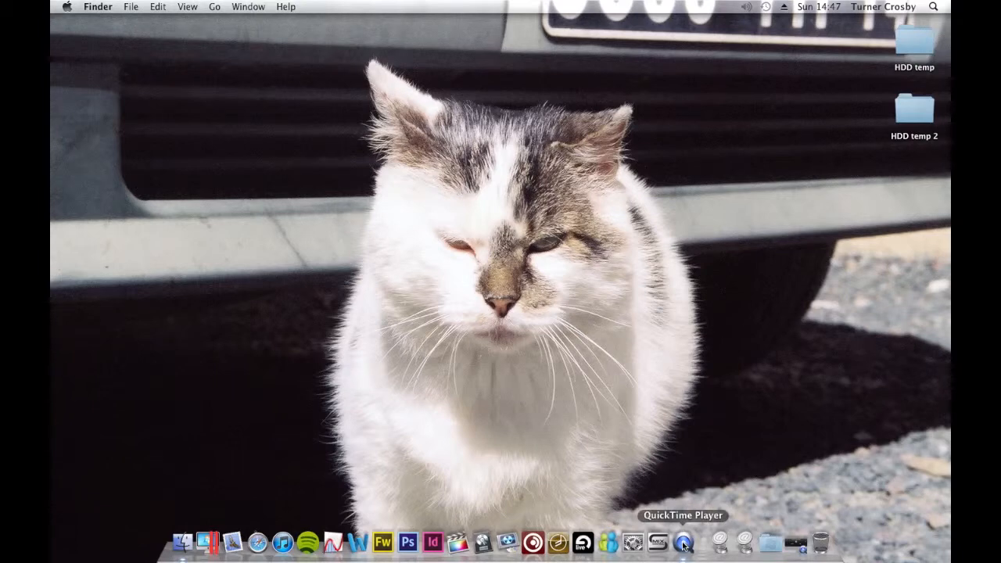
{"action": "left_click_drag", "start_coordinate": [127, 433], "coordinate": [841, 560]}
{"action": "left_click_drag", "start_coordinate": [854, 507], "coordinate": [142, 561]}
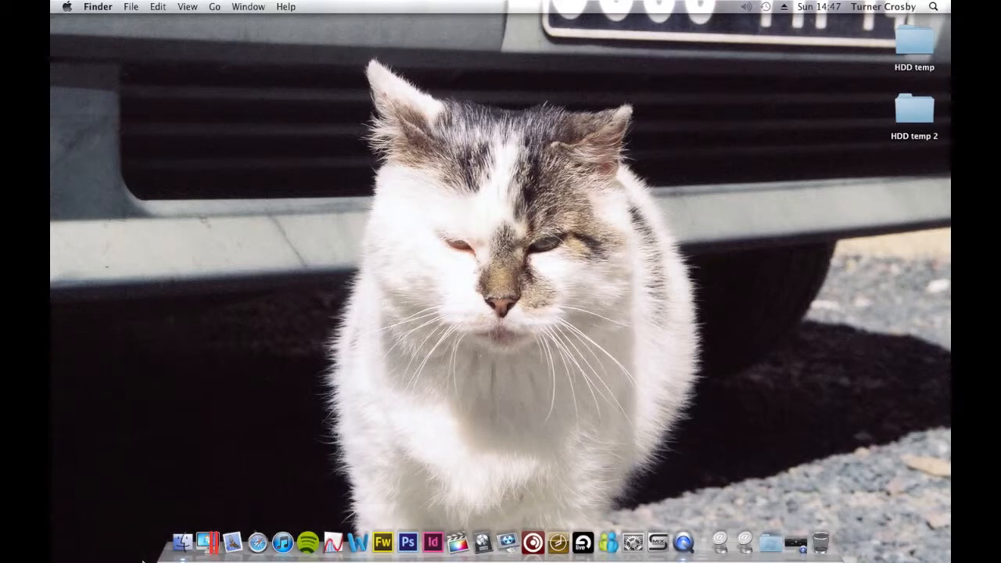